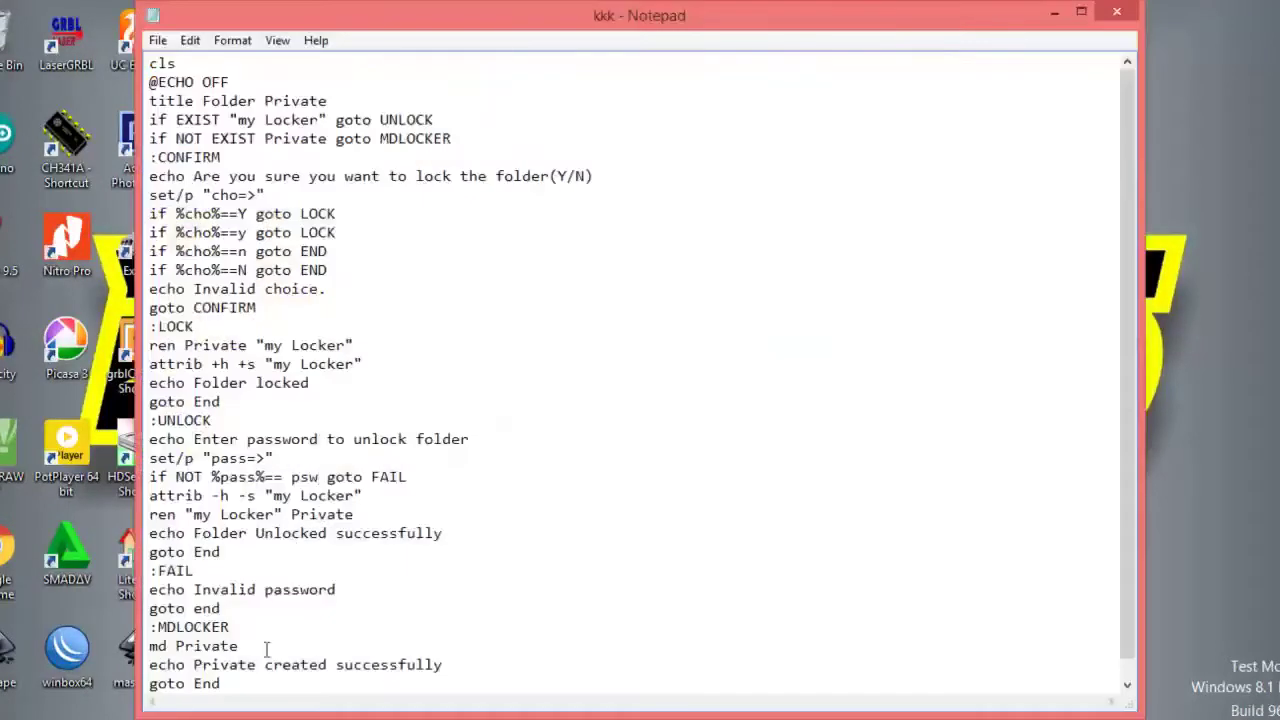
# Replace the placeholder psw on the 'if NOT %pass%==' line with a short numeric unlock password.
pyautogui.scroll(-1, 346, 254)
pyautogui.scroll(1, 346, 254)
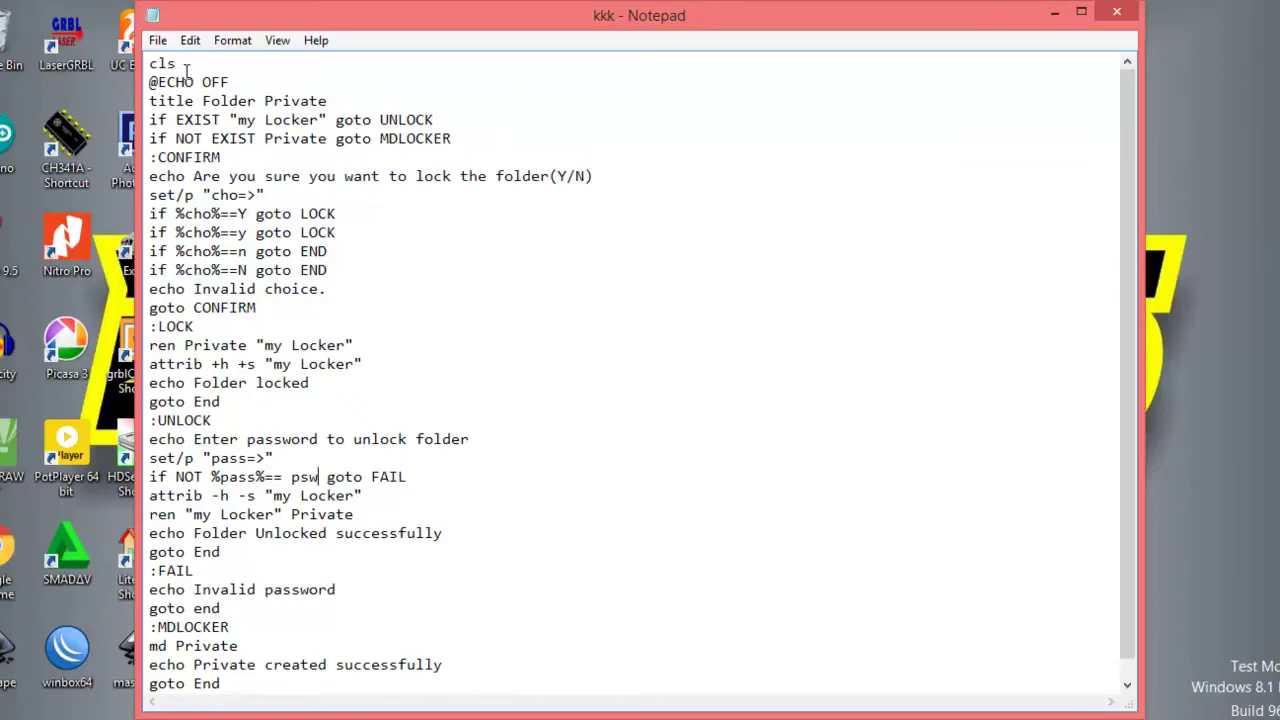
pyautogui.moveTo(147, 62); pyautogui.dragTo(190, 700)
pyautogui.scroll(1, 470, 385)
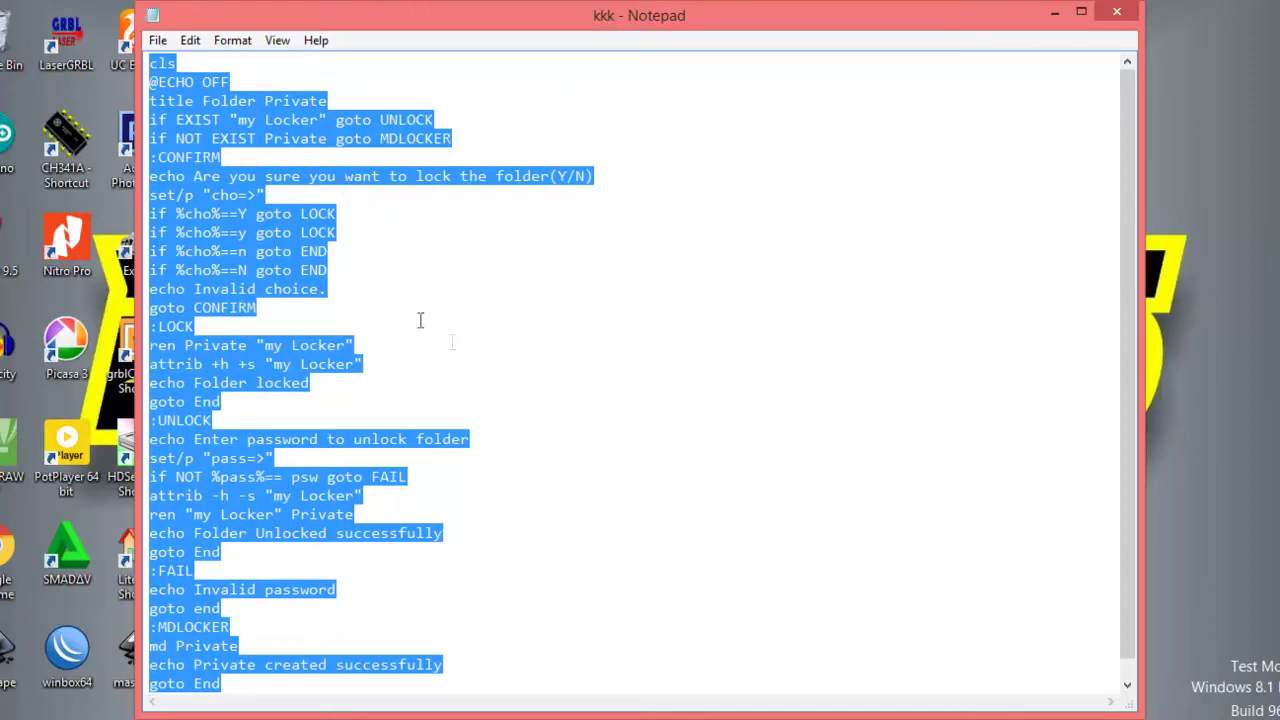
pyautogui.click(369, 268)
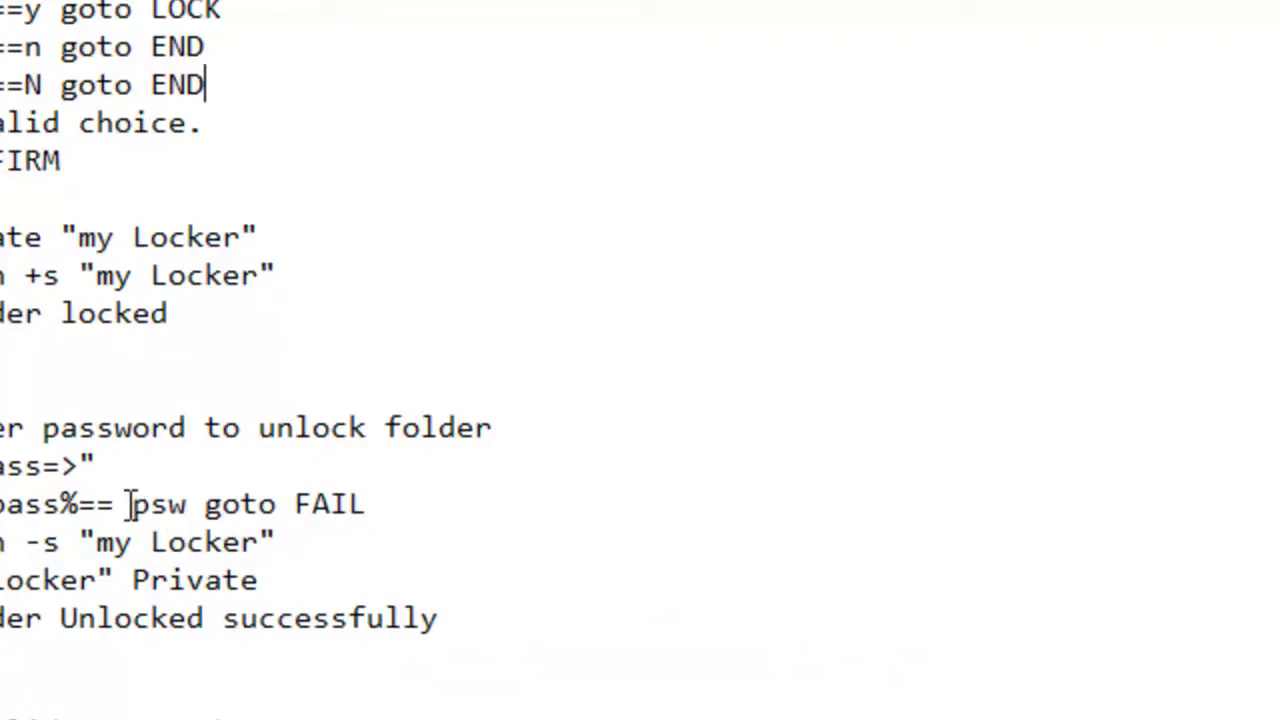
pyautogui.moveTo(129, 504); pyautogui.dragTo(191, 495)
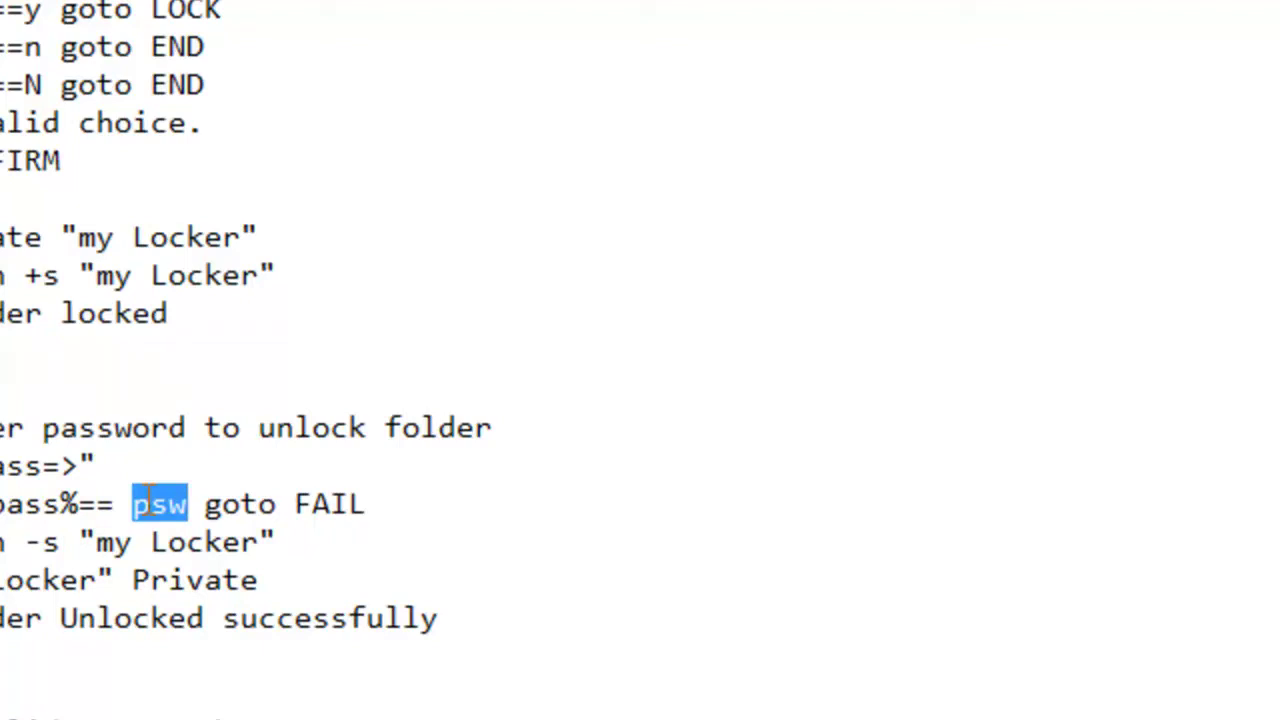
pyautogui.write('12')
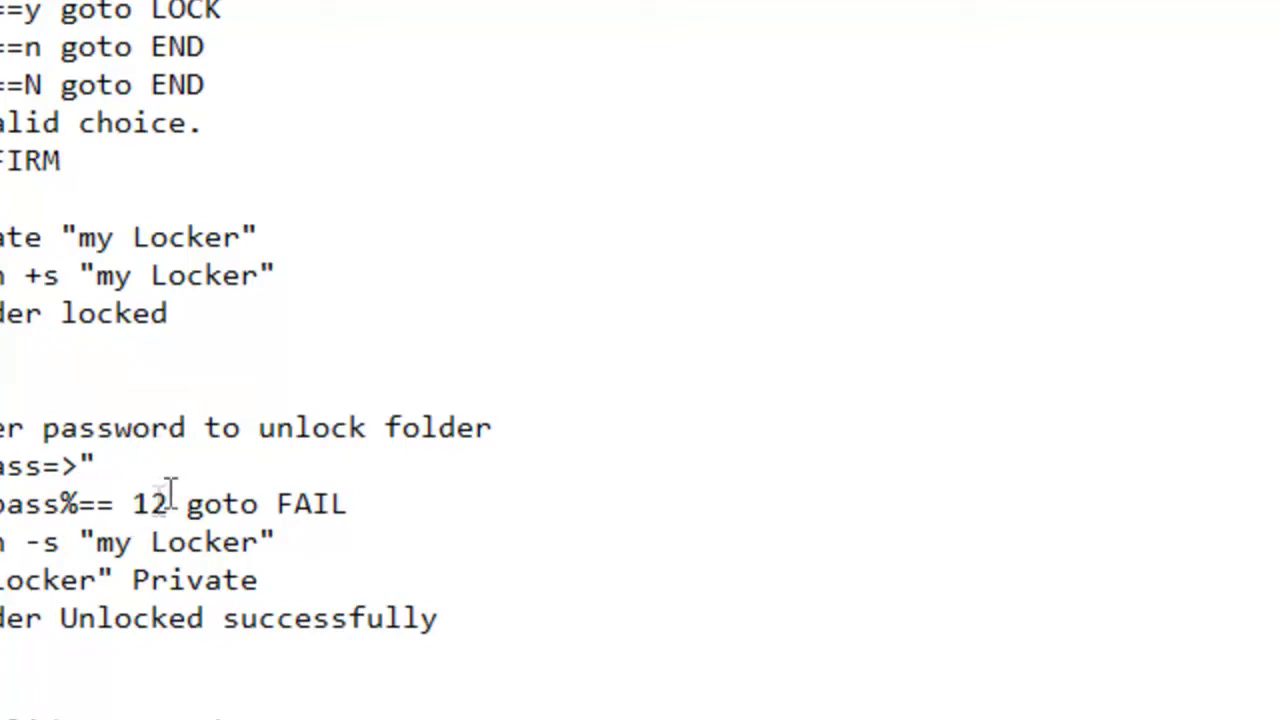
pyautogui.moveTo(133, 503); pyautogui.dragTo(170, 503)
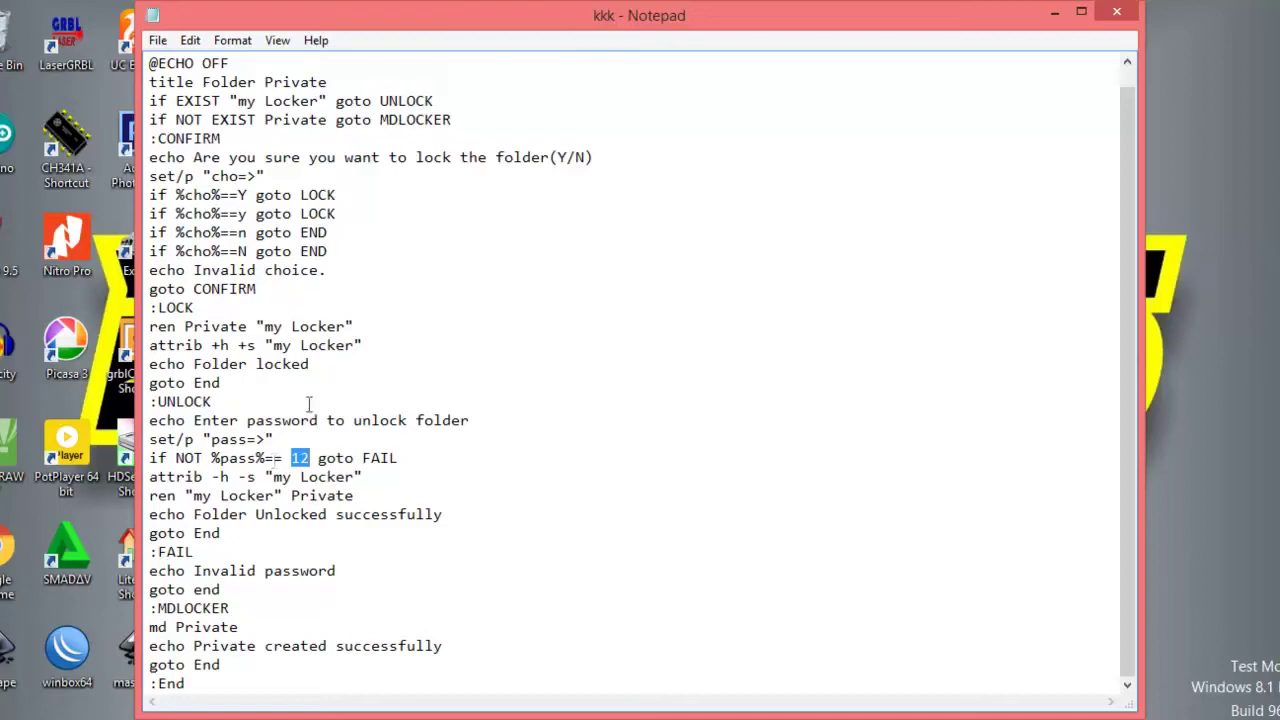
# Start Save As, create a folder named bahaya on Master (D:), and enter it.
pyautogui.click(163, 47)
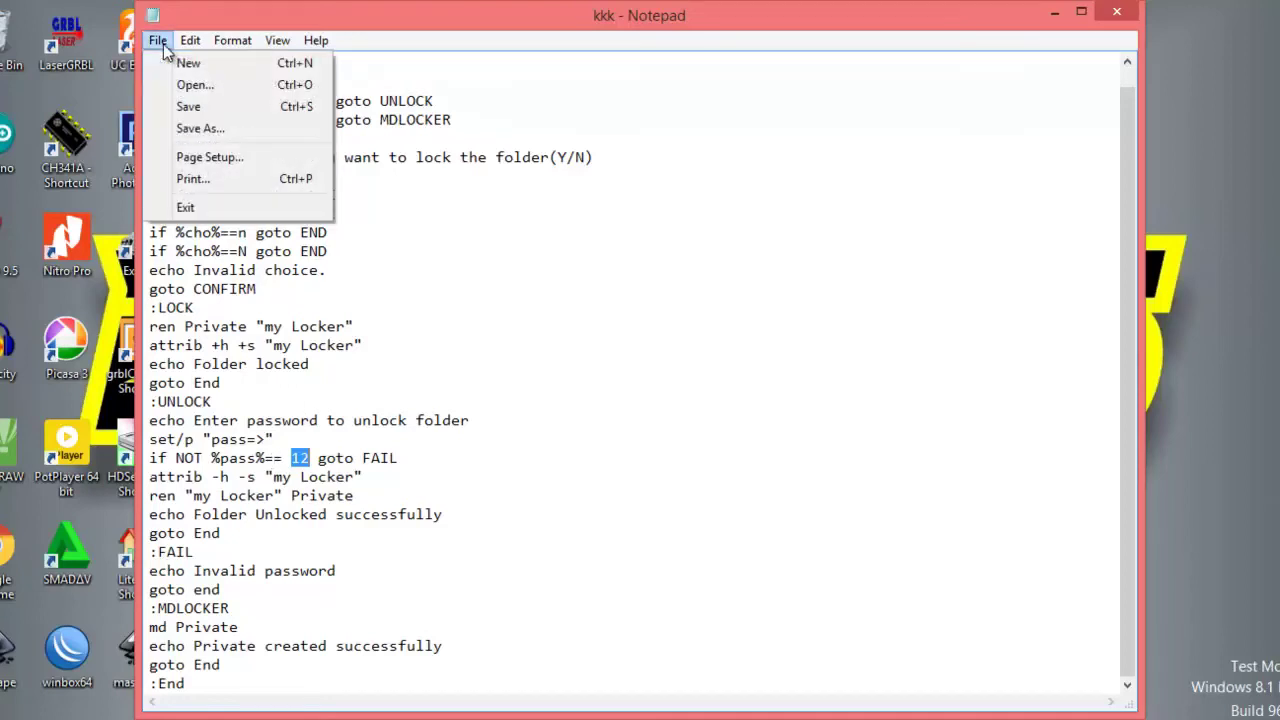
pyautogui.click(200, 128)
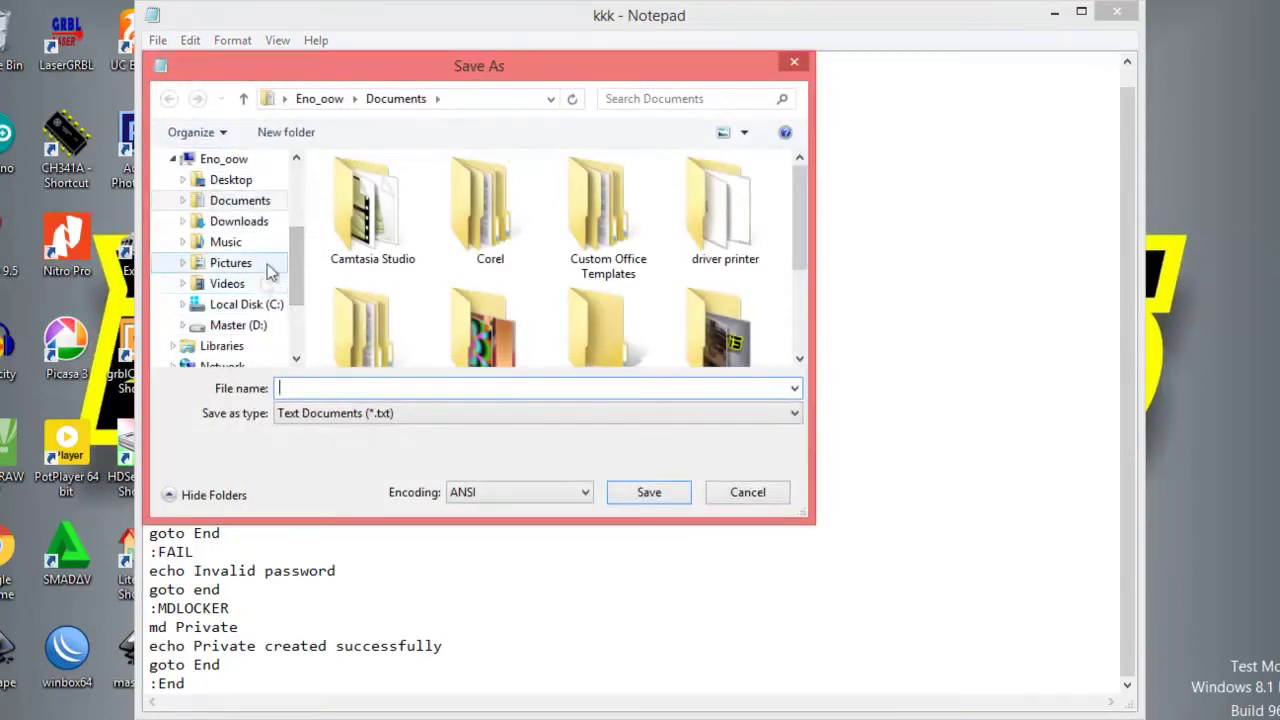
pyautogui.click(256, 332)
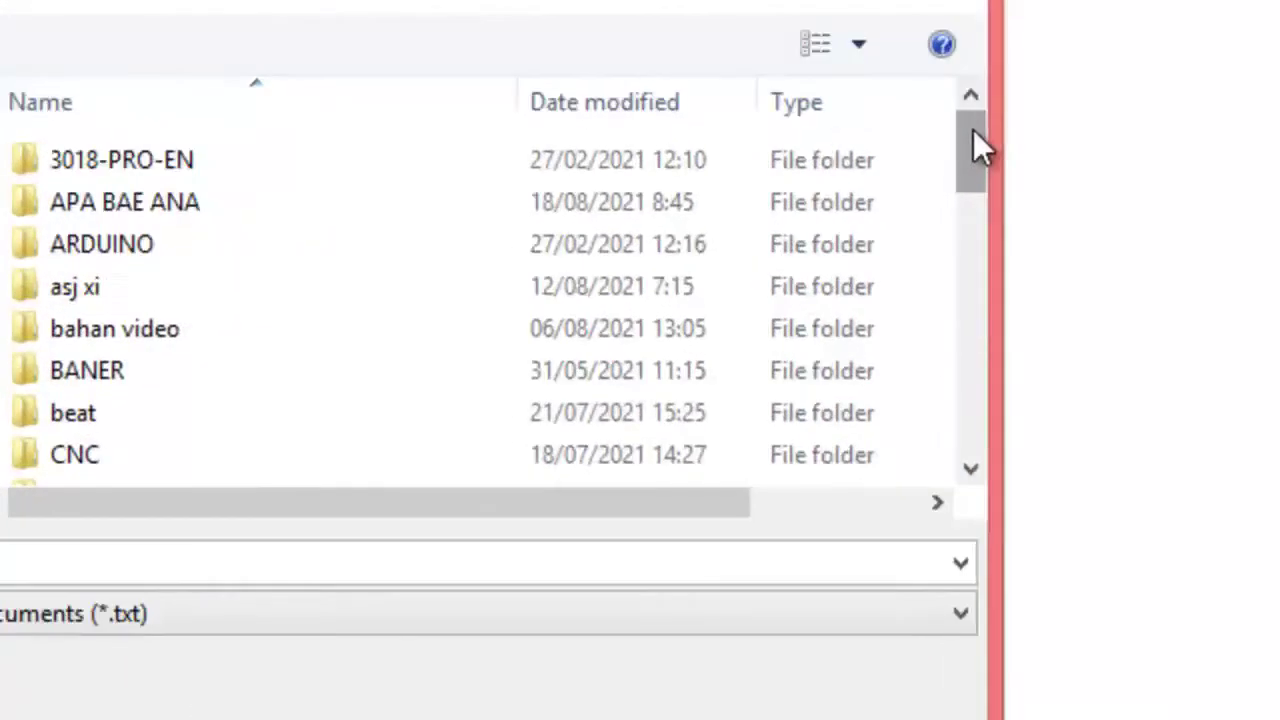
pyautogui.moveTo(973, 130); pyautogui.dragTo(965, 232)
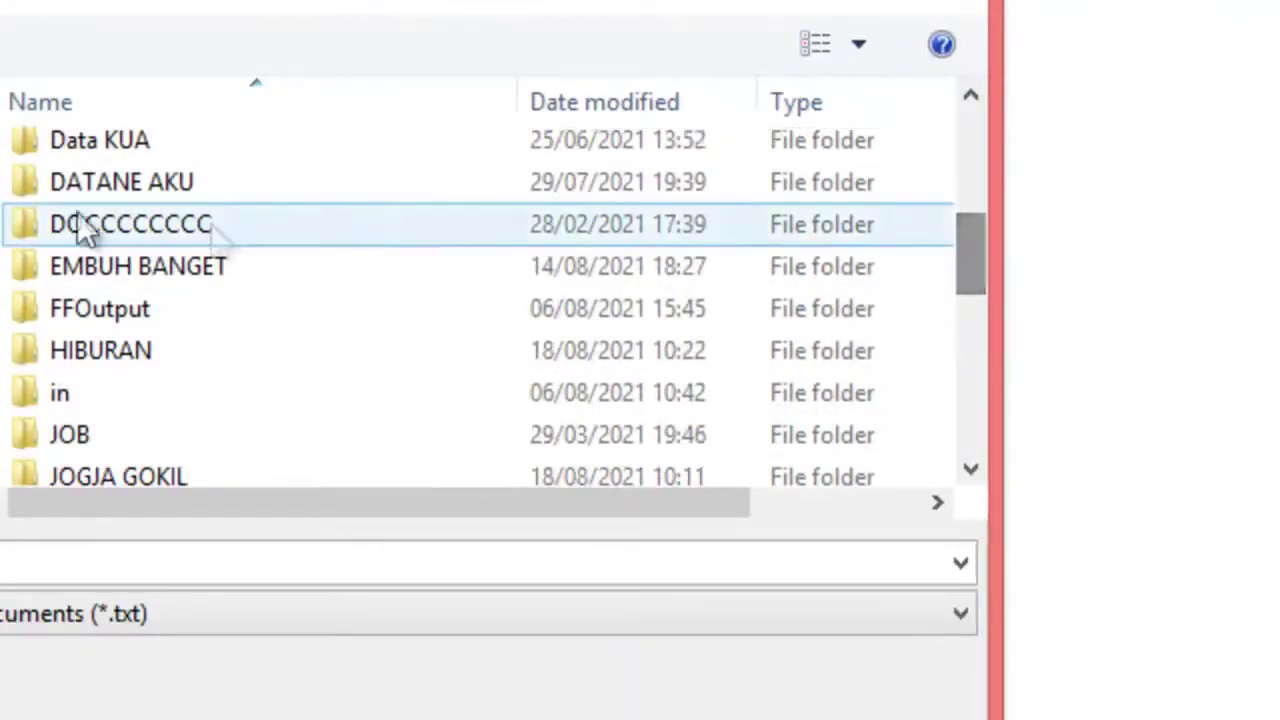
pyautogui.click(8, 44)
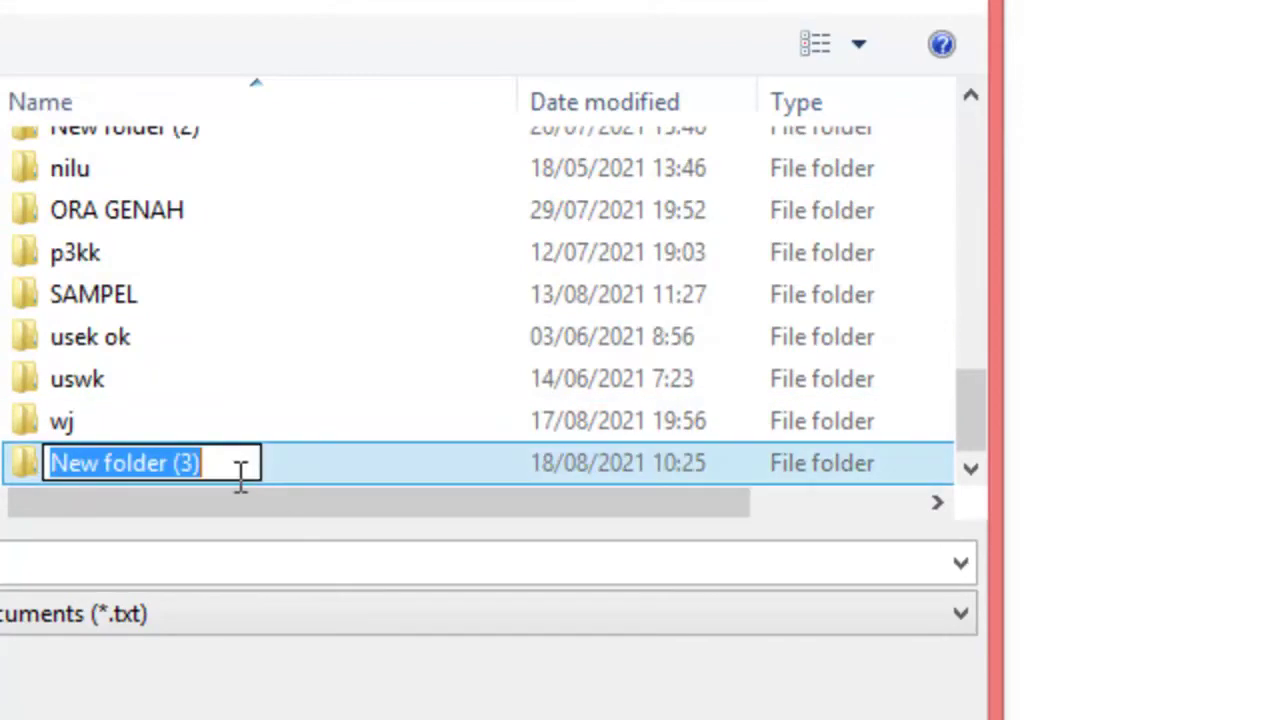
pyautogui.write('bahaya')
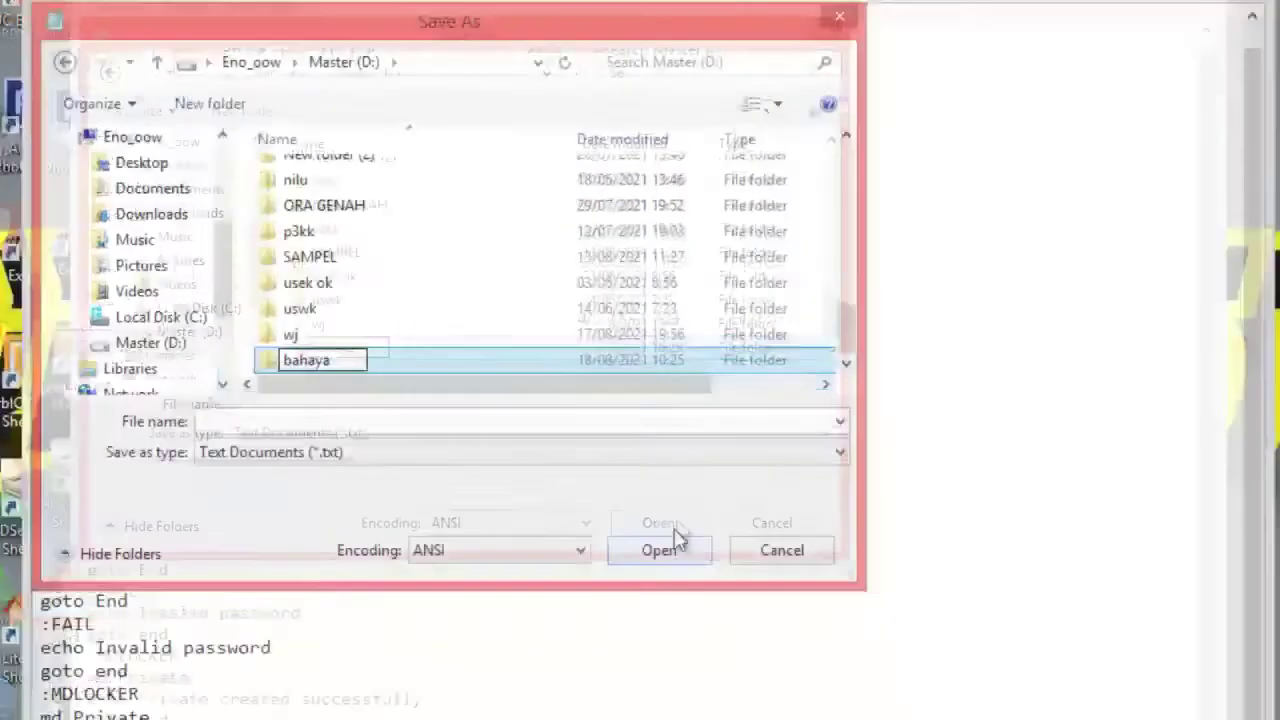
pyautogui.press('Return')
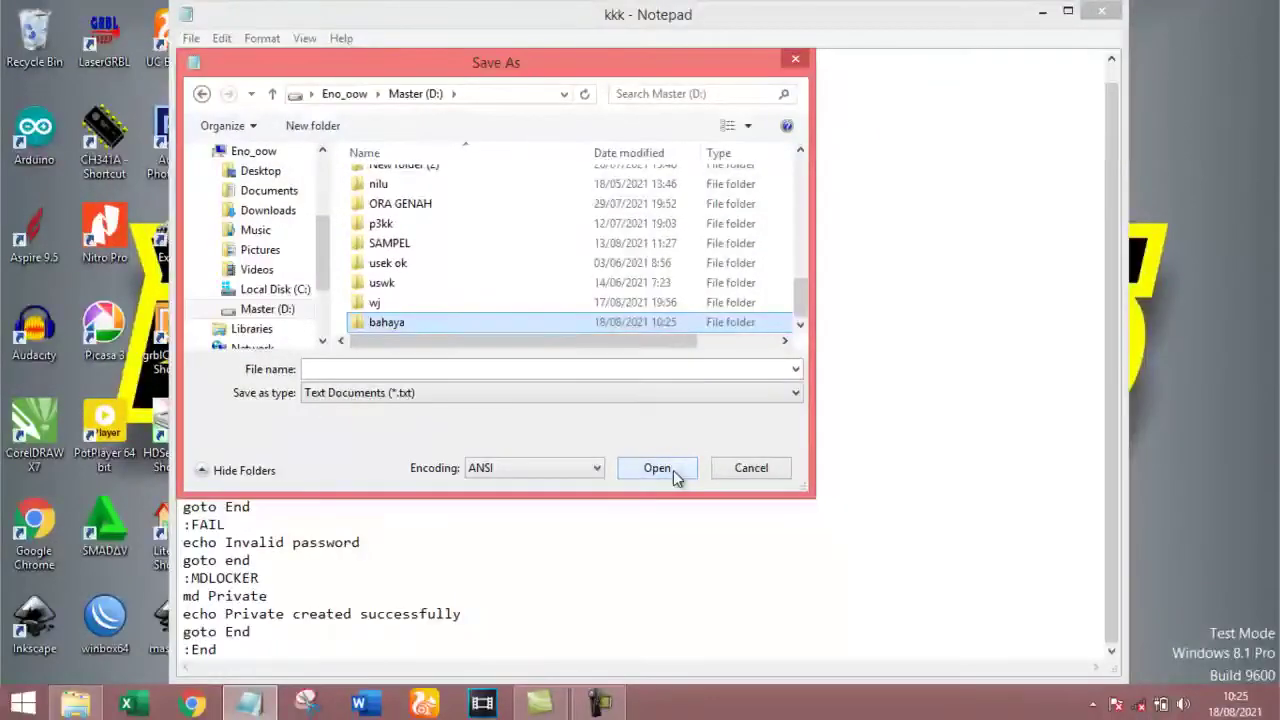
pyautogui.click(673, 470)
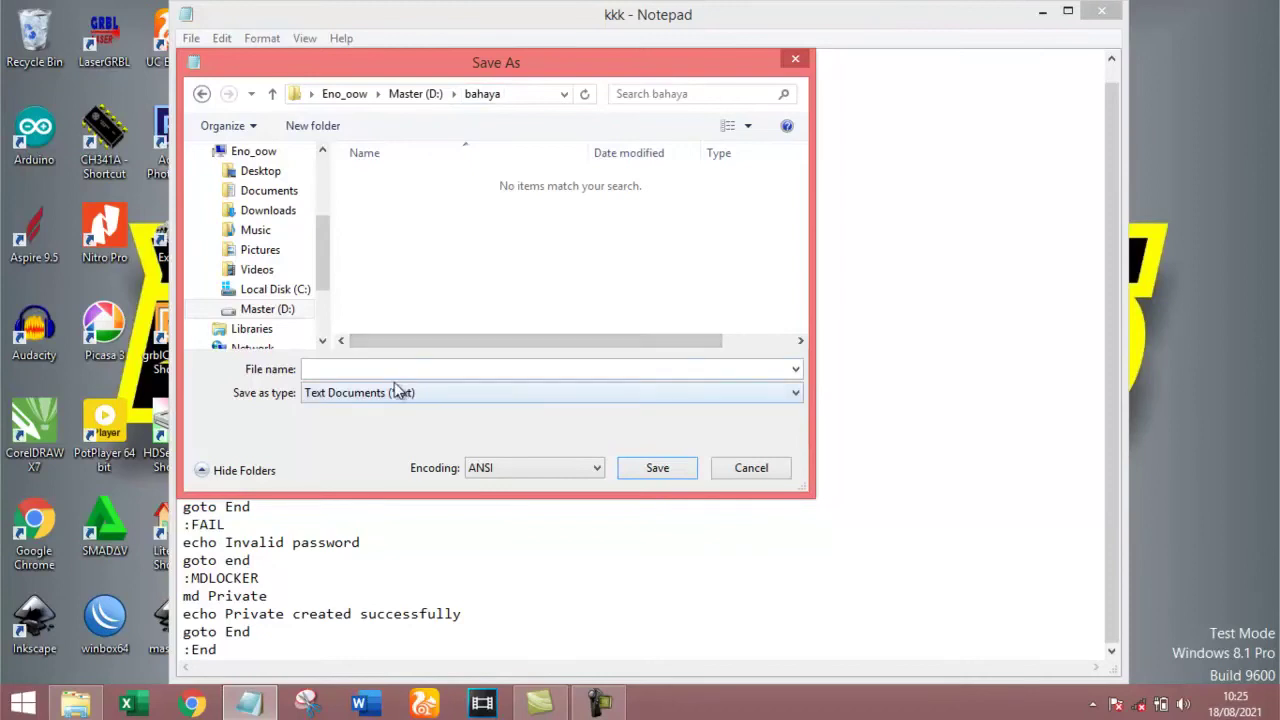
# Save the script as kunci.bat with type All Files in bahaya, then minimize Notepad.
pyautogui.click(340, 369)
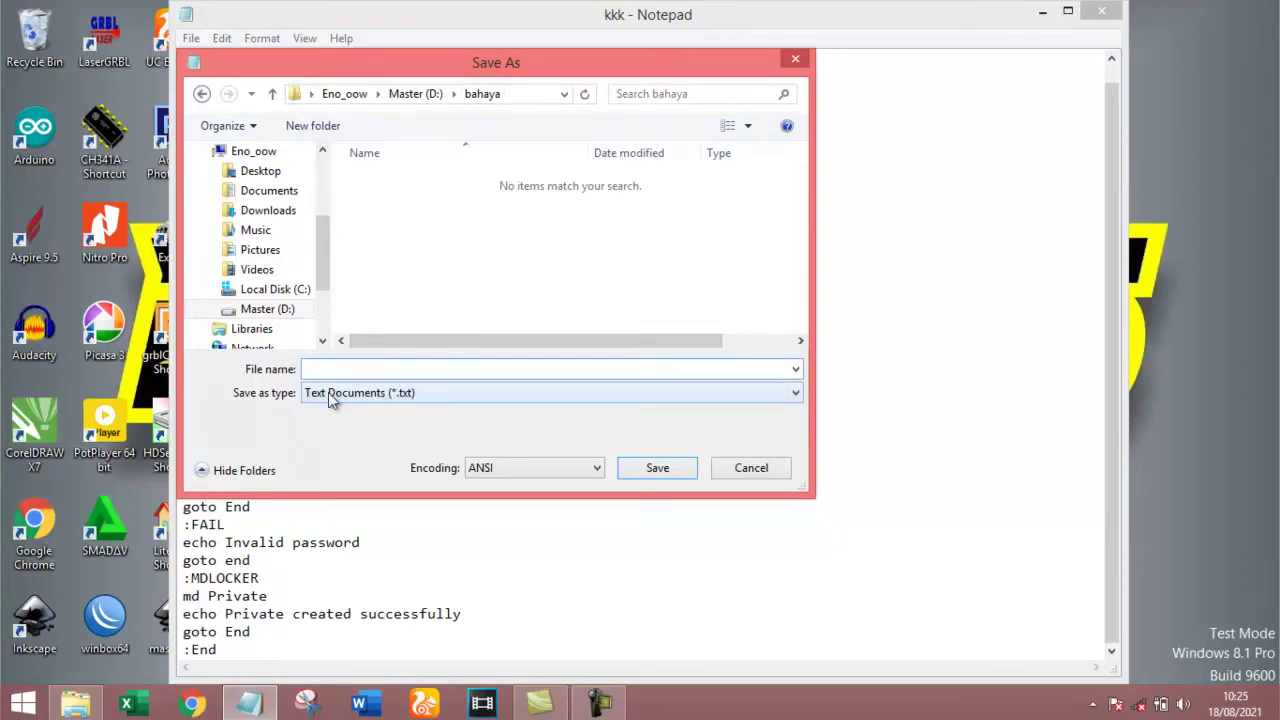
pyautogui.click(447, 392)
pyautogui.click(446, 422)
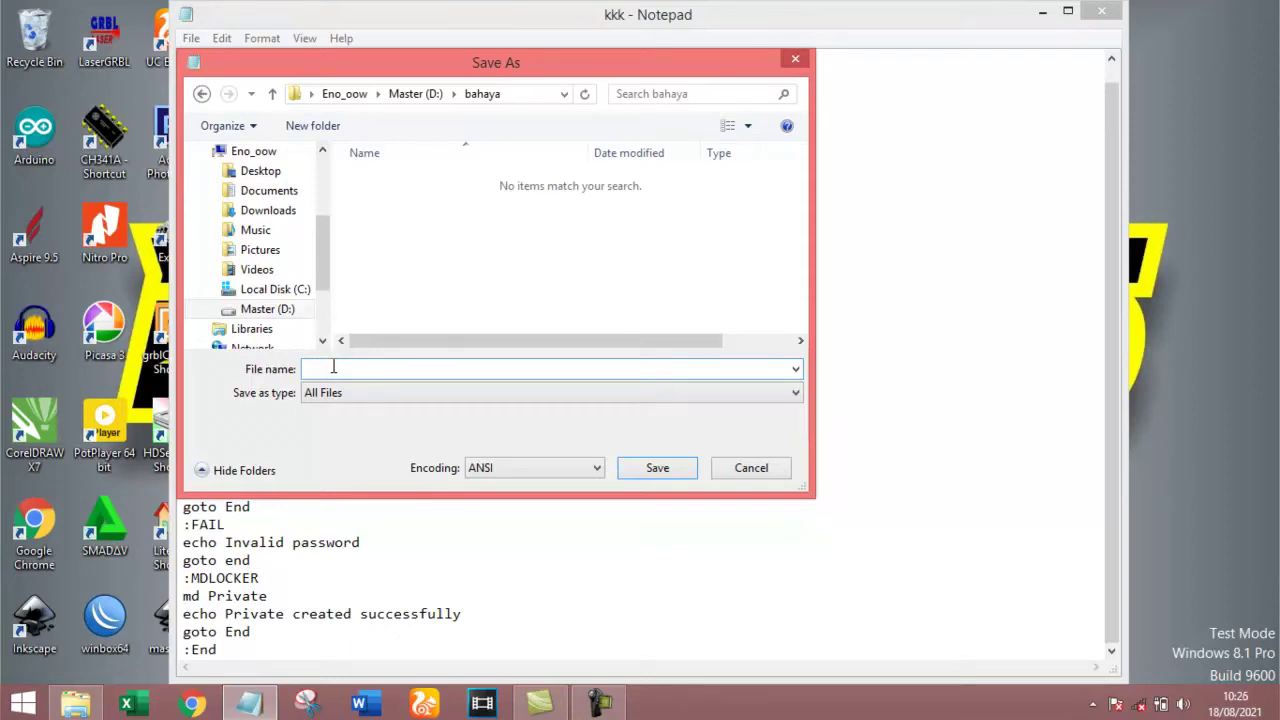
pyautogui.write('kunci.bat')
pyautogui.moveTo(358, 367)
pyautogui.mouseDown()
pyautogui.moveTo(303, 368)
pyautogui.moveTo(360, 369)
pyautogui.mouseUp()
pyautogui.click(337, 369)
pyautogui.doubleClick(357, 368)
pyautogui.click(337, 369)
pyautogui.moveTo(335, 369); pyautogui.dragTo(355, 368)
pyautogui.click(657, 468)
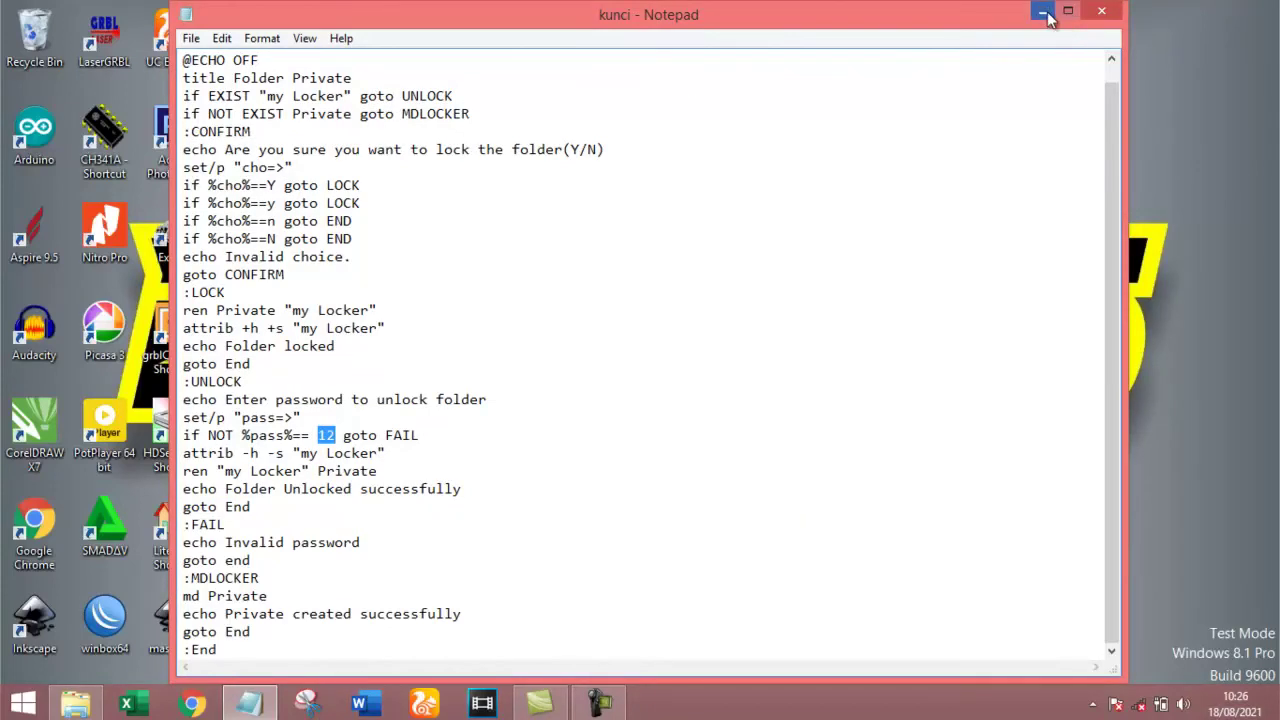
pyautogui.click(1043, 12)
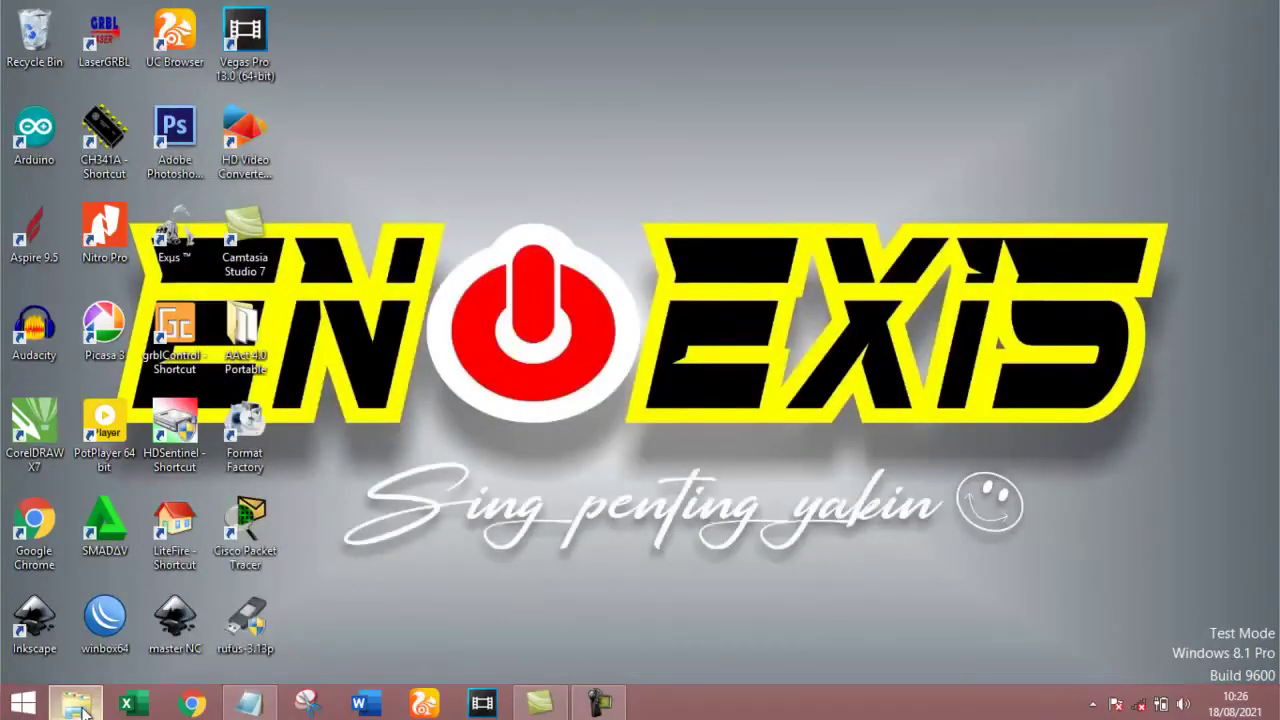
# Open the bahaya folder on Master (D:) in File Explorer and run kunci.
pyautogui.click(80, 705)
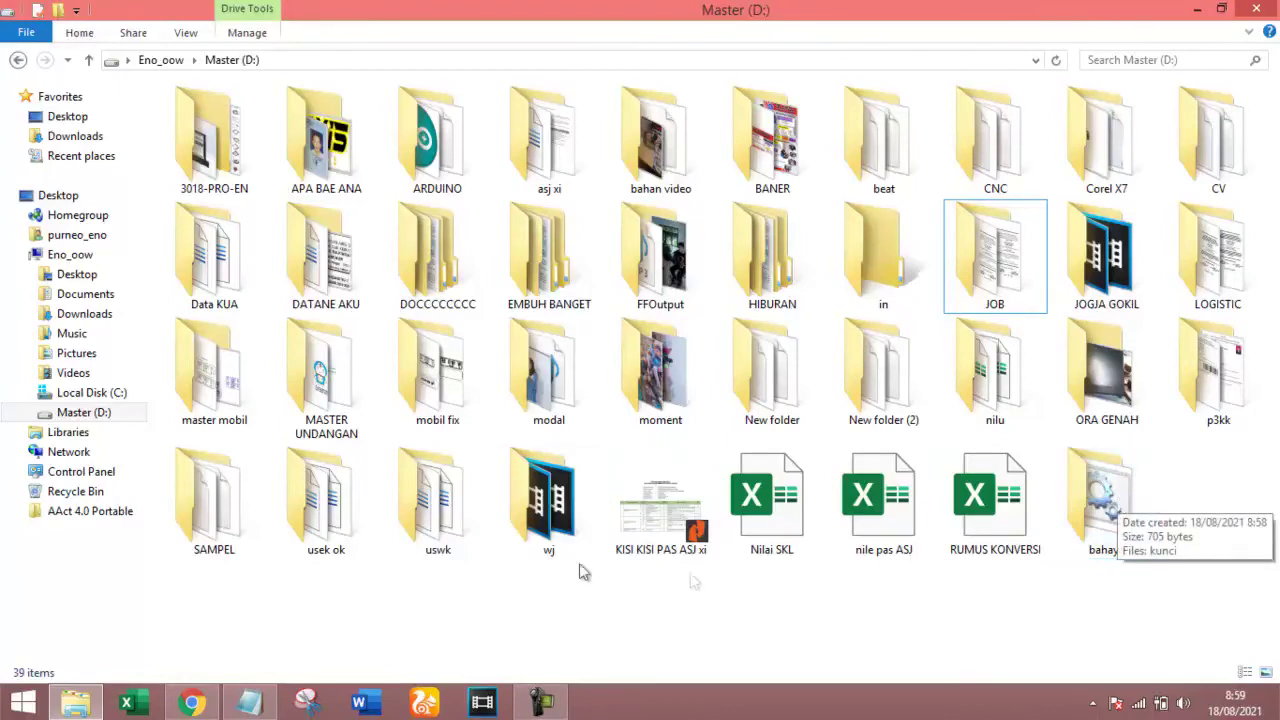
pyautogui.doubleClick(1146, 498)
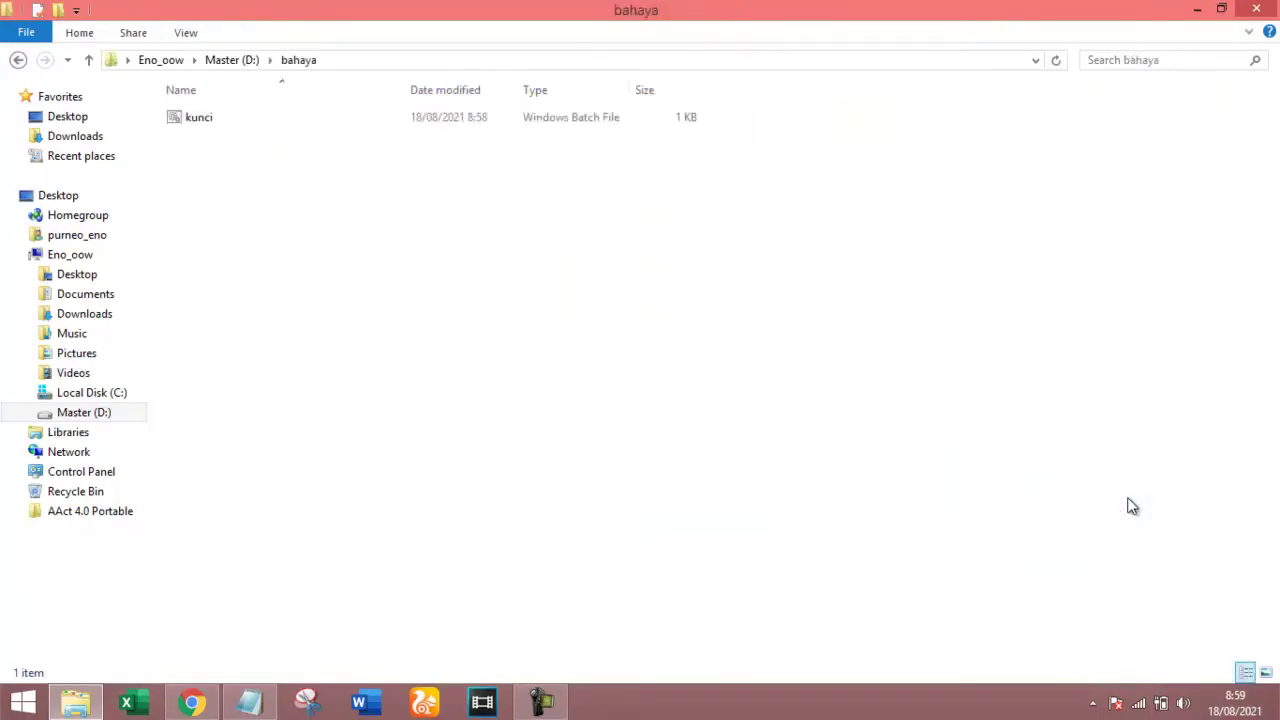
pyautogui.doubleClick(239, 121)
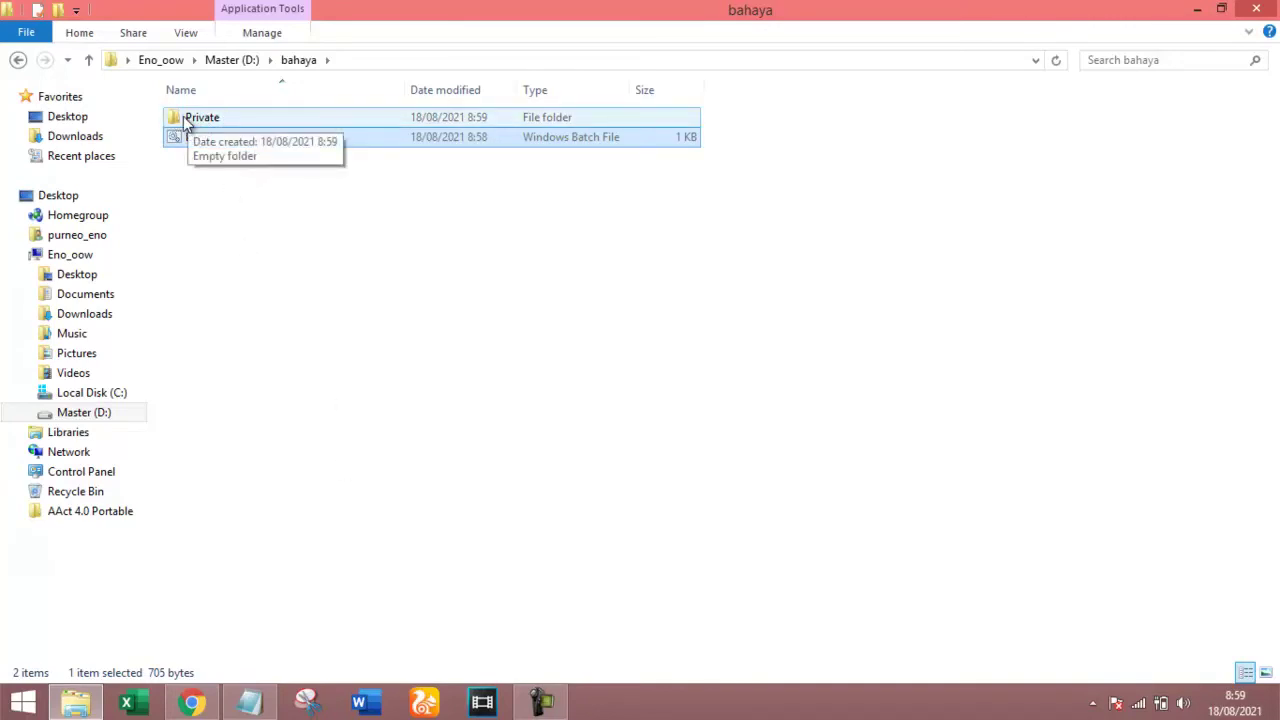
# Peek into the new Private folder, then copy the C1 image from Downloads.
pyautogui.doubleClick(238, 119)
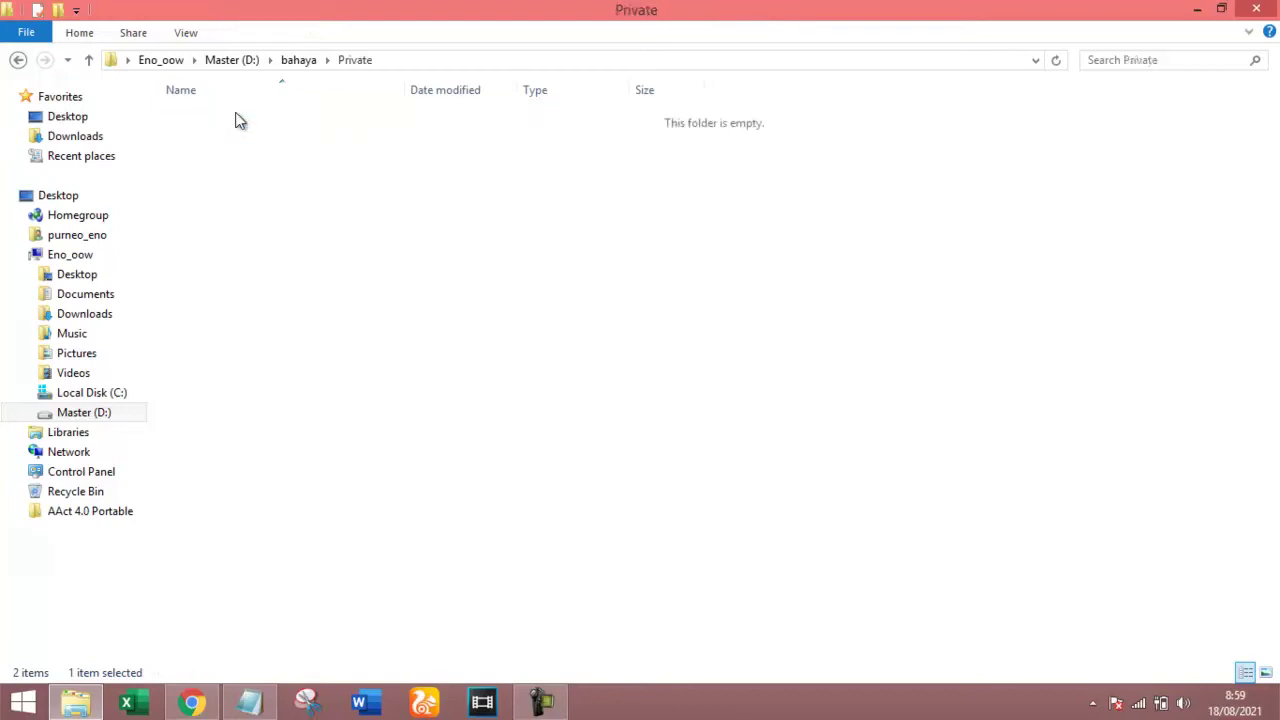
pyautogui.click(88, 60)
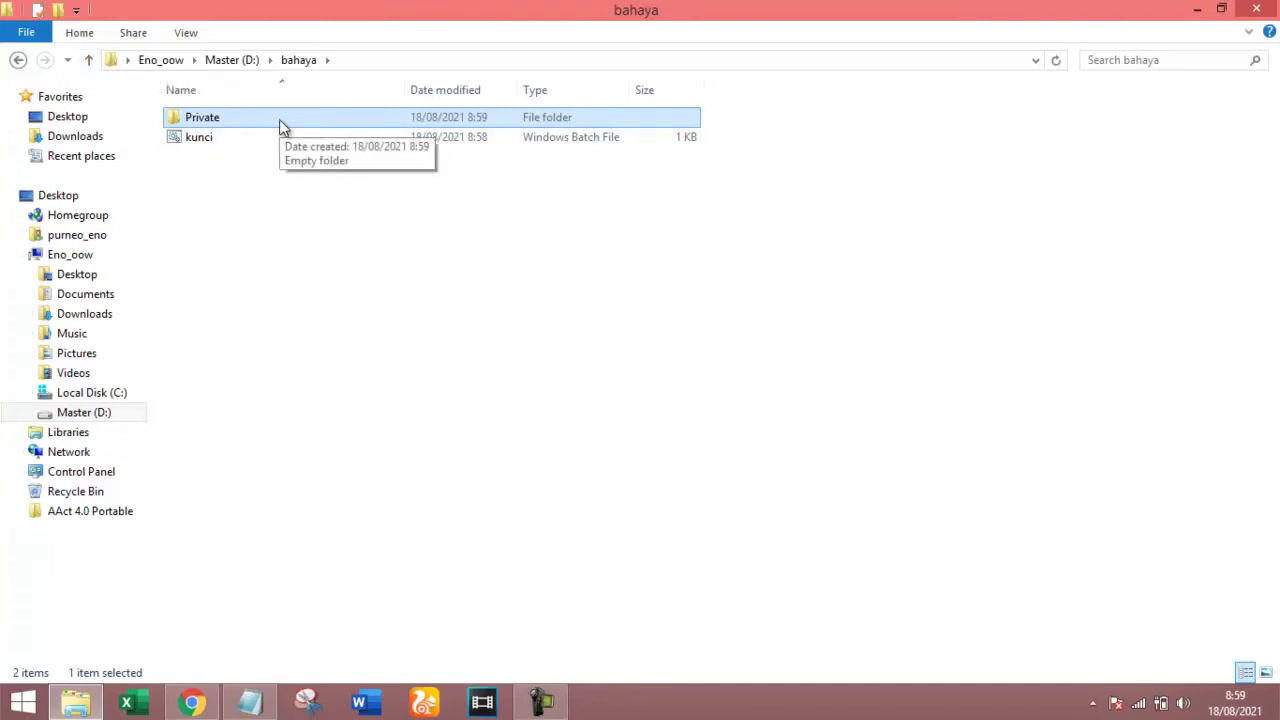
pyautogui.click(91, 61)
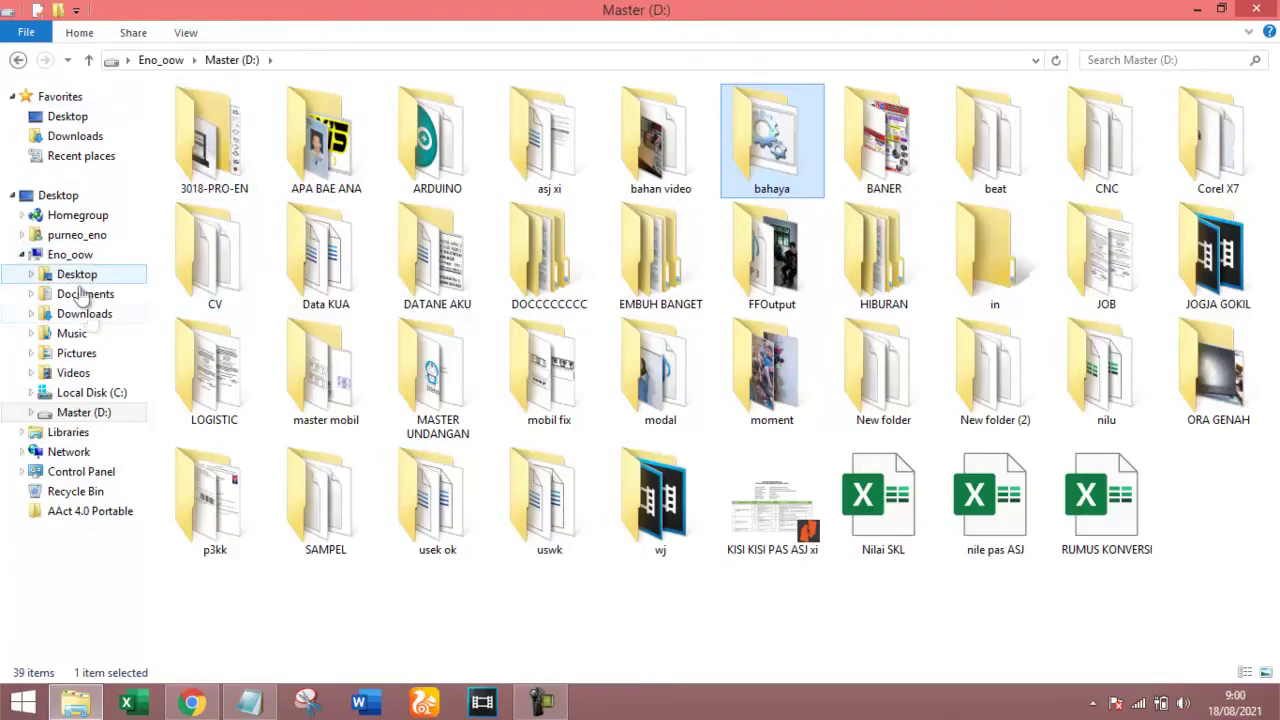
pyautogui.click(96, 316)
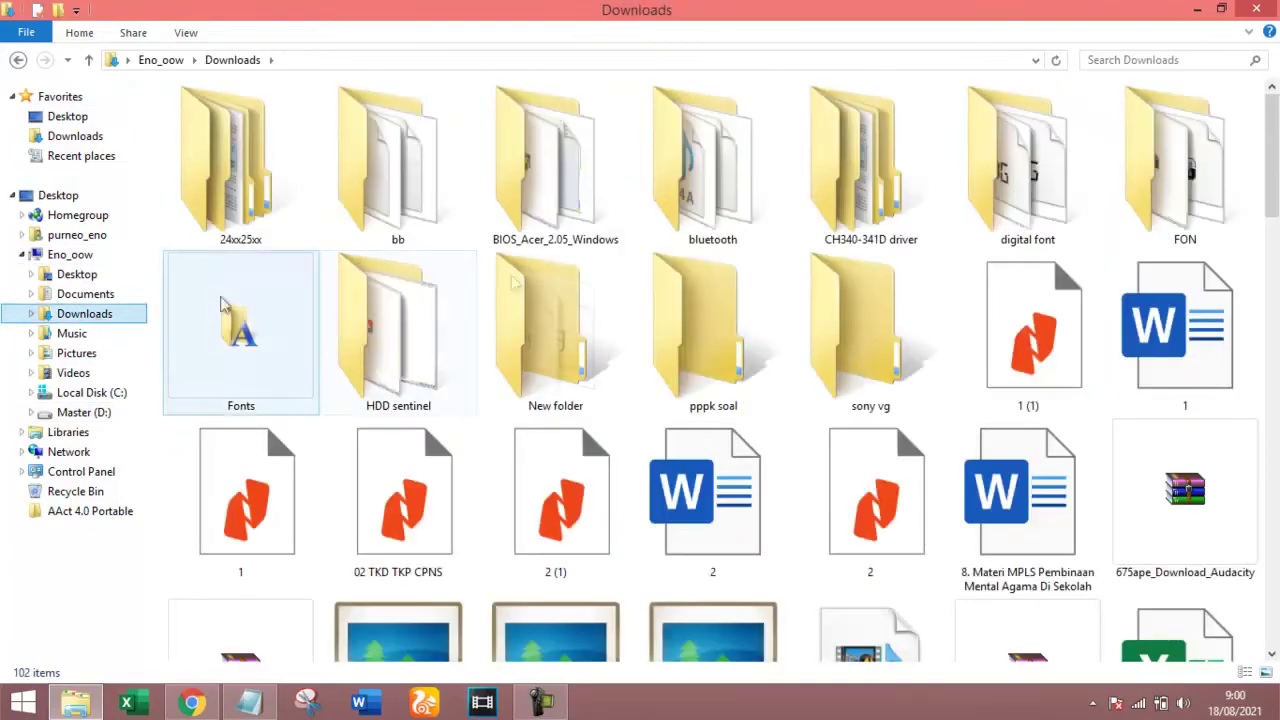
pyautogui.moveTo(1273, 190); pyautogui.dragTo(1273, 328)
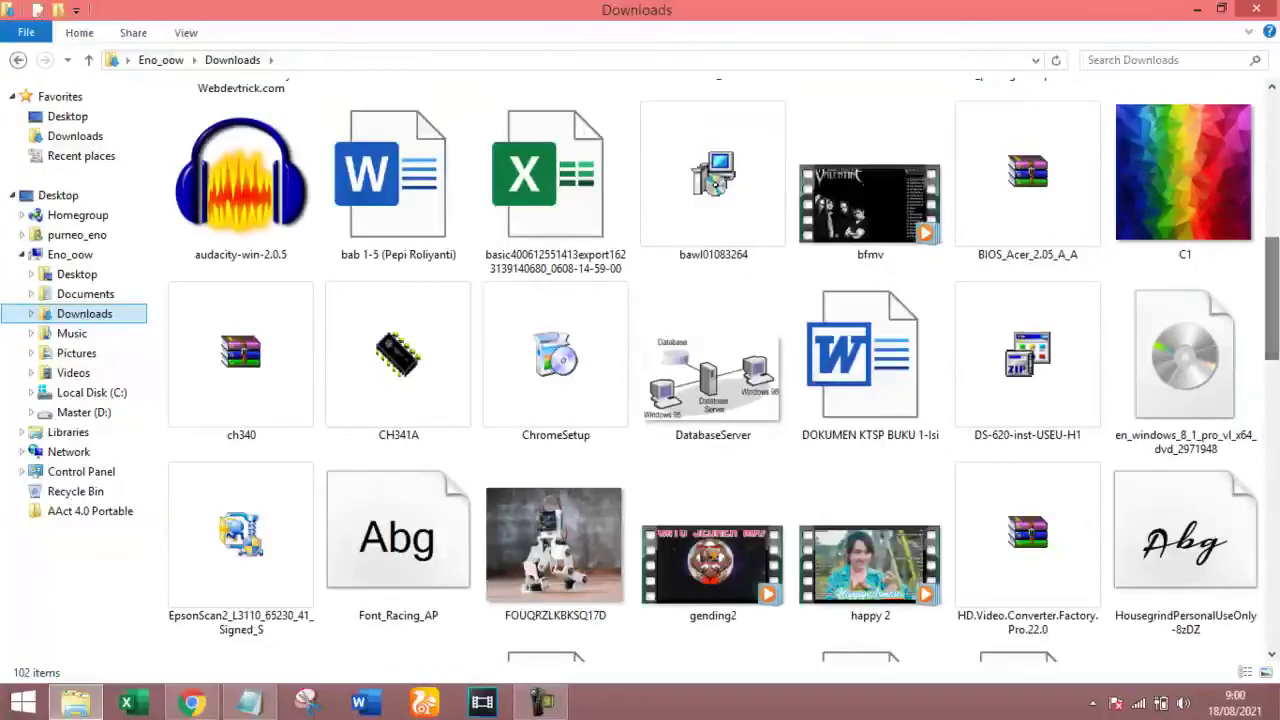
pyautogui.click(1183, 220)
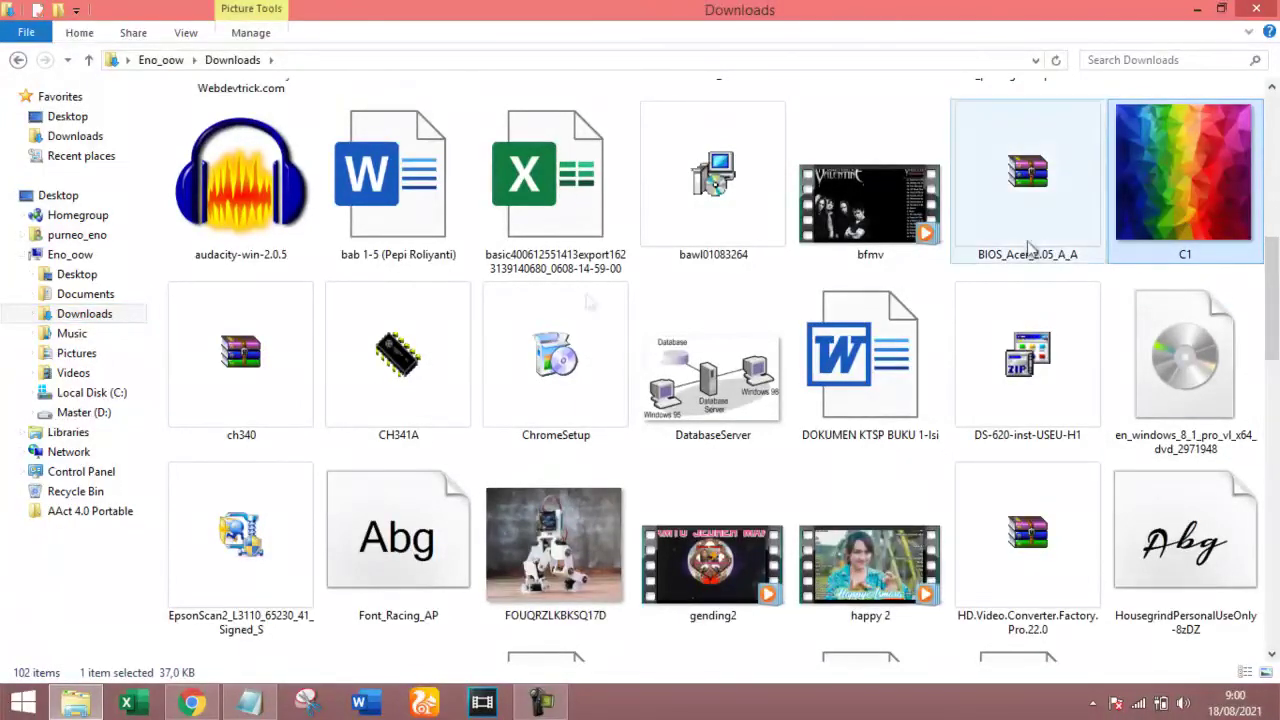
# Paste C1 into D:\bahaya\Private, then go back up to bahaya.
pyautogui.click(84, 413)
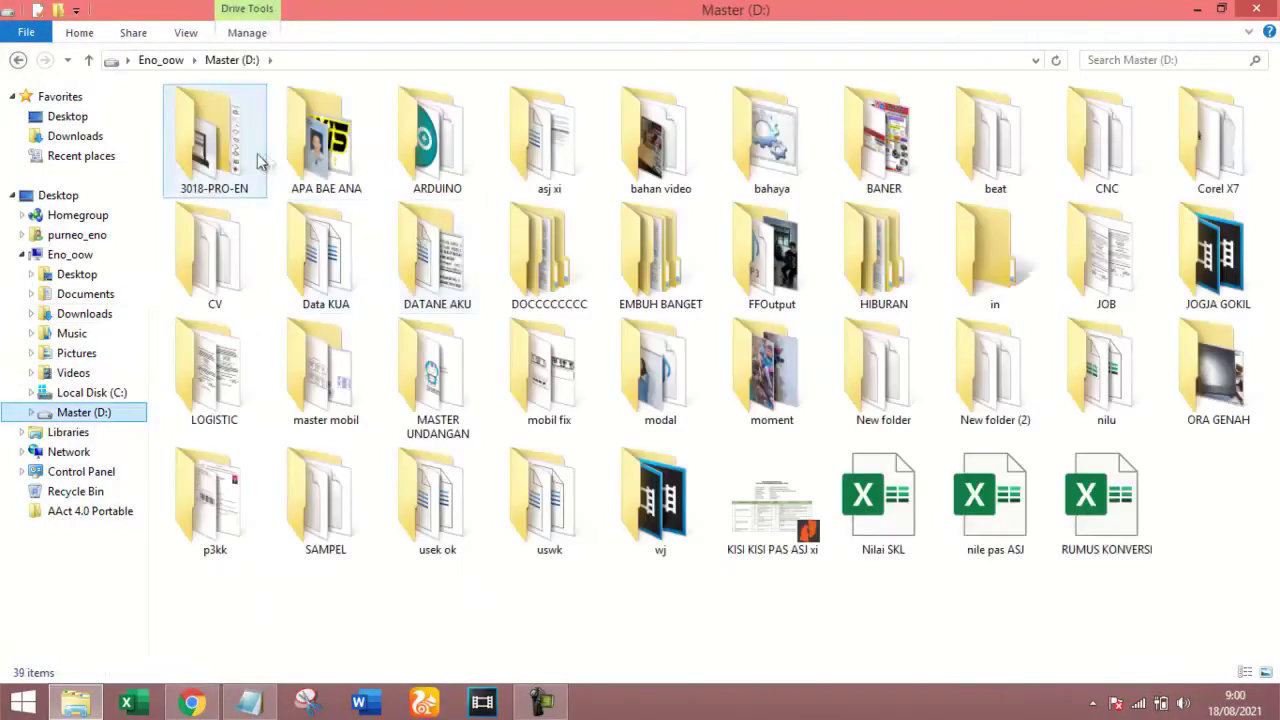
pyautogui.doubleClick(793, 175)
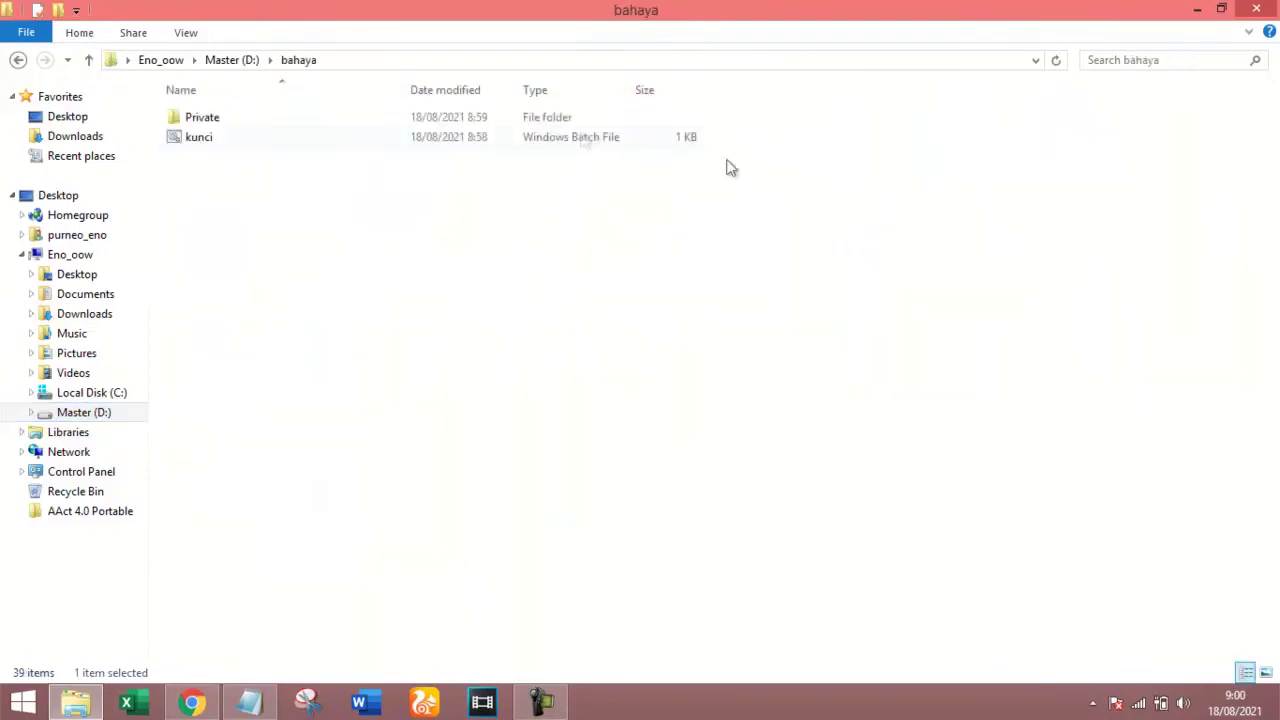
pyautogui.doubleClick(414, 120)
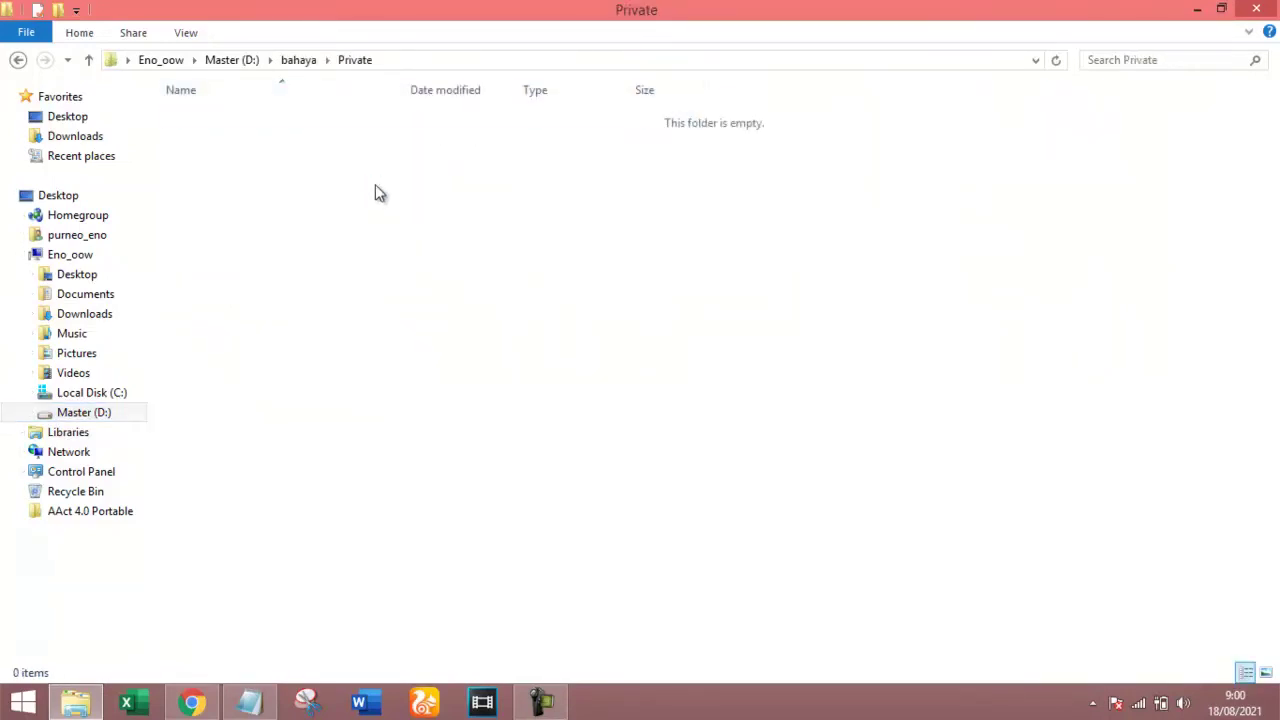
pyautogui.hotkey('ctrl', 'v')
pyautogui.keyDown('ctrl'); pyautogui.scroll(5, 325, 155); pyautogui.keyUp('ctrl')
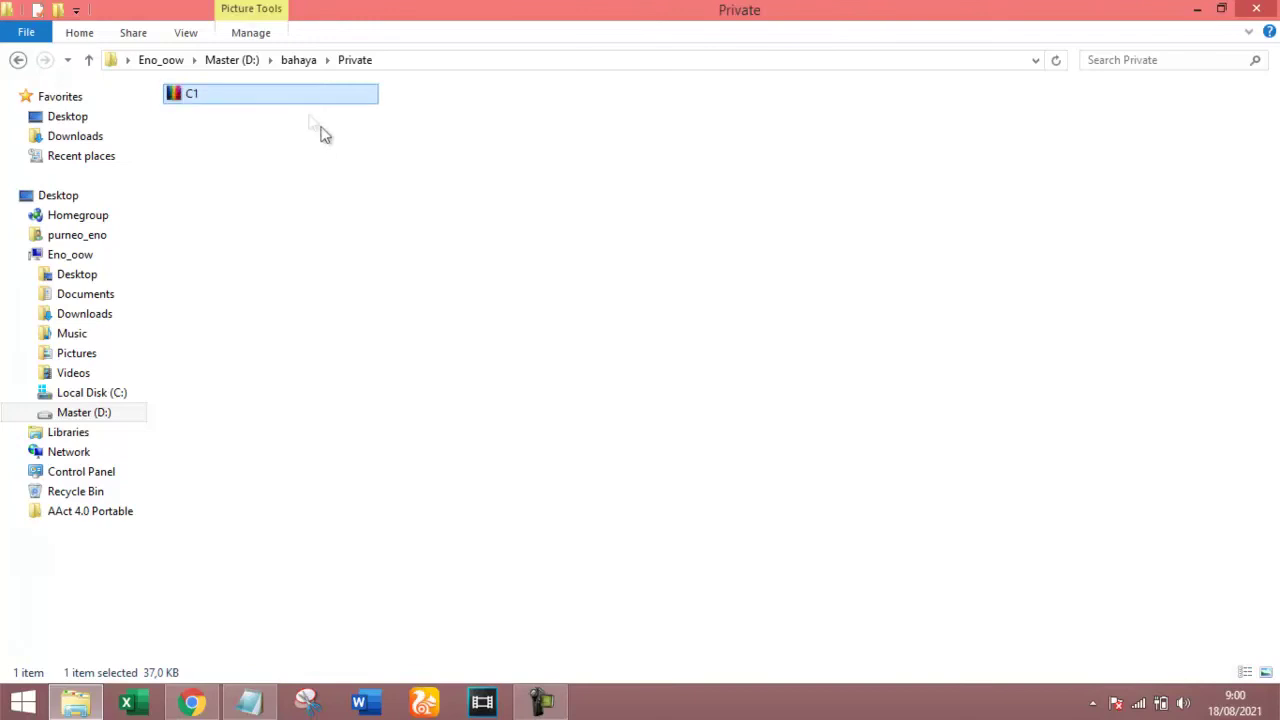
pyautogui.keyDown('ctrl'); pyautogui.scroll(3, 203, 133); pyautogui.keyUp('ctrl')
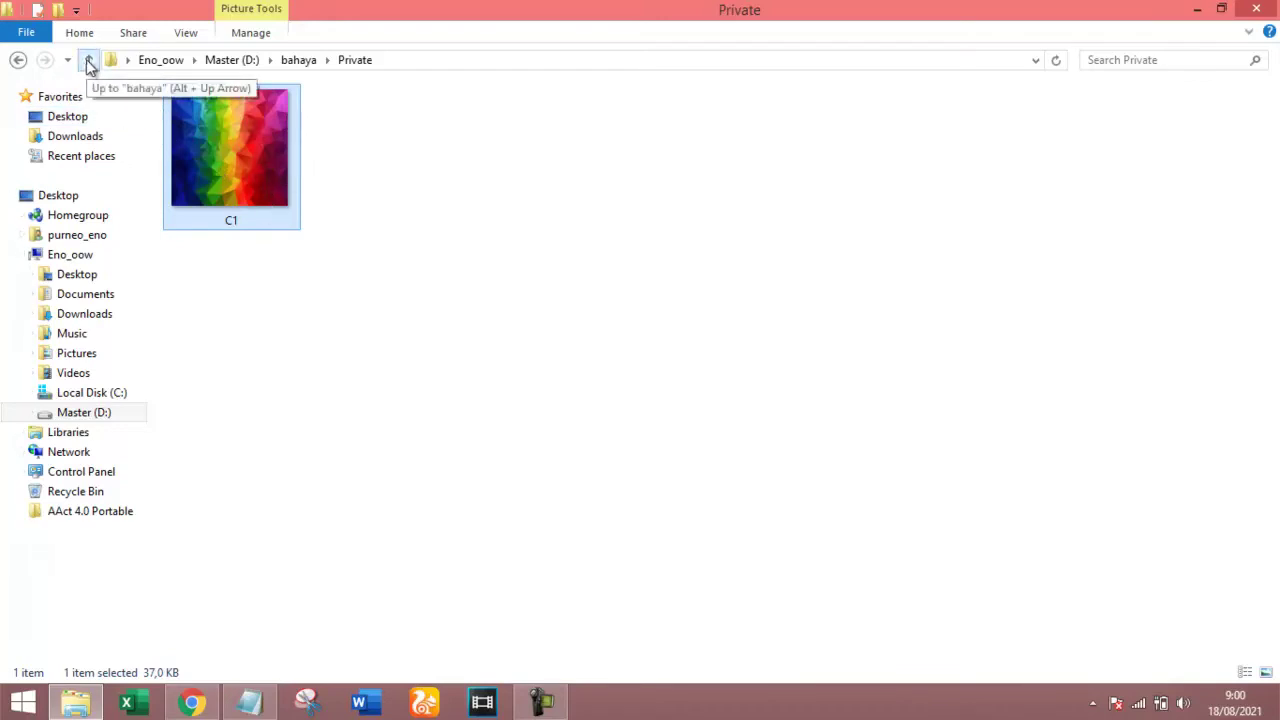
pyautogui.click(88, 62)
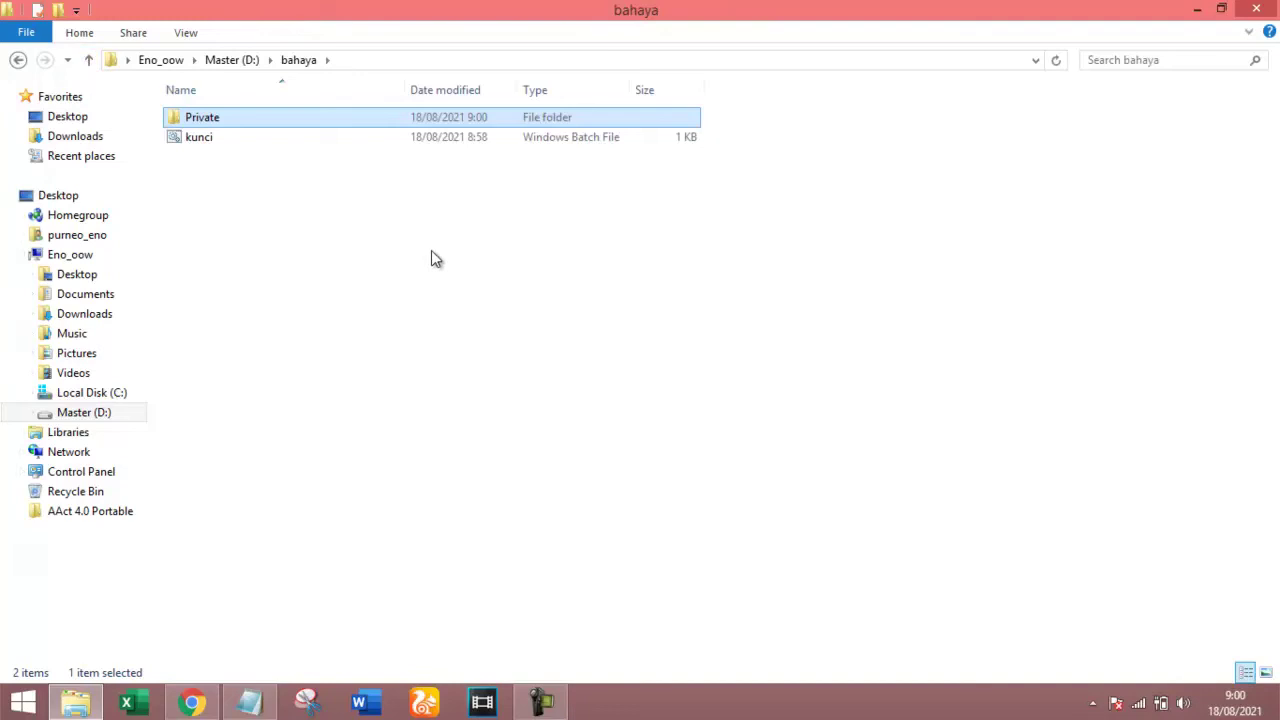
pyautogui.click(269, 199)
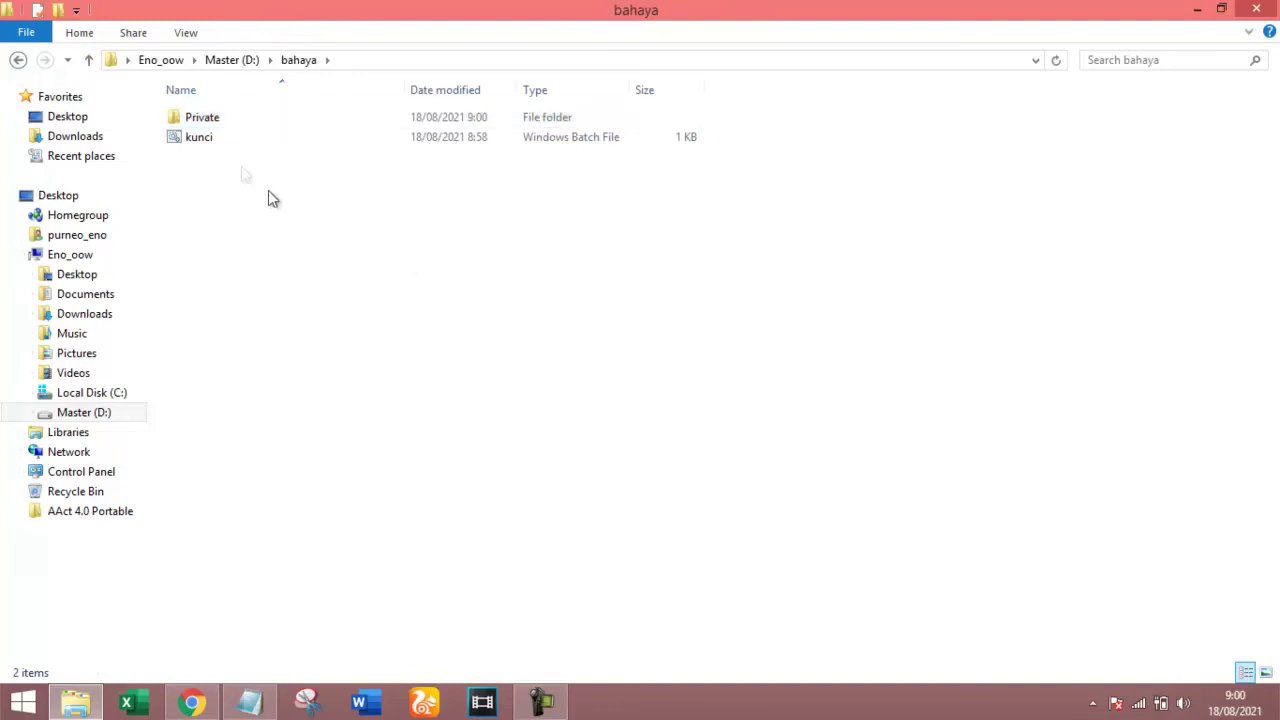
# Run kunci, answer y to lock Private, and reopen bahaya to confirm it is hidden.
pyautogui.doubleClick(236, 143)
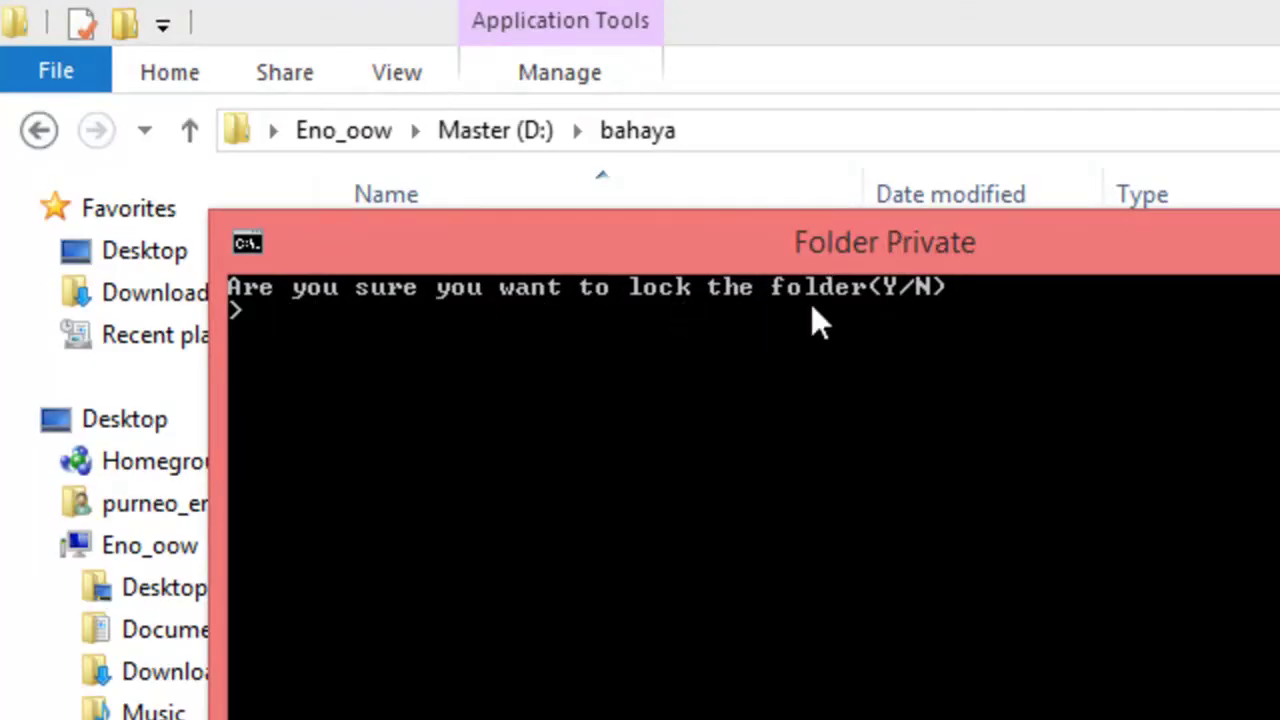
pyautogui.write('y')
pyautogui.press('Return')
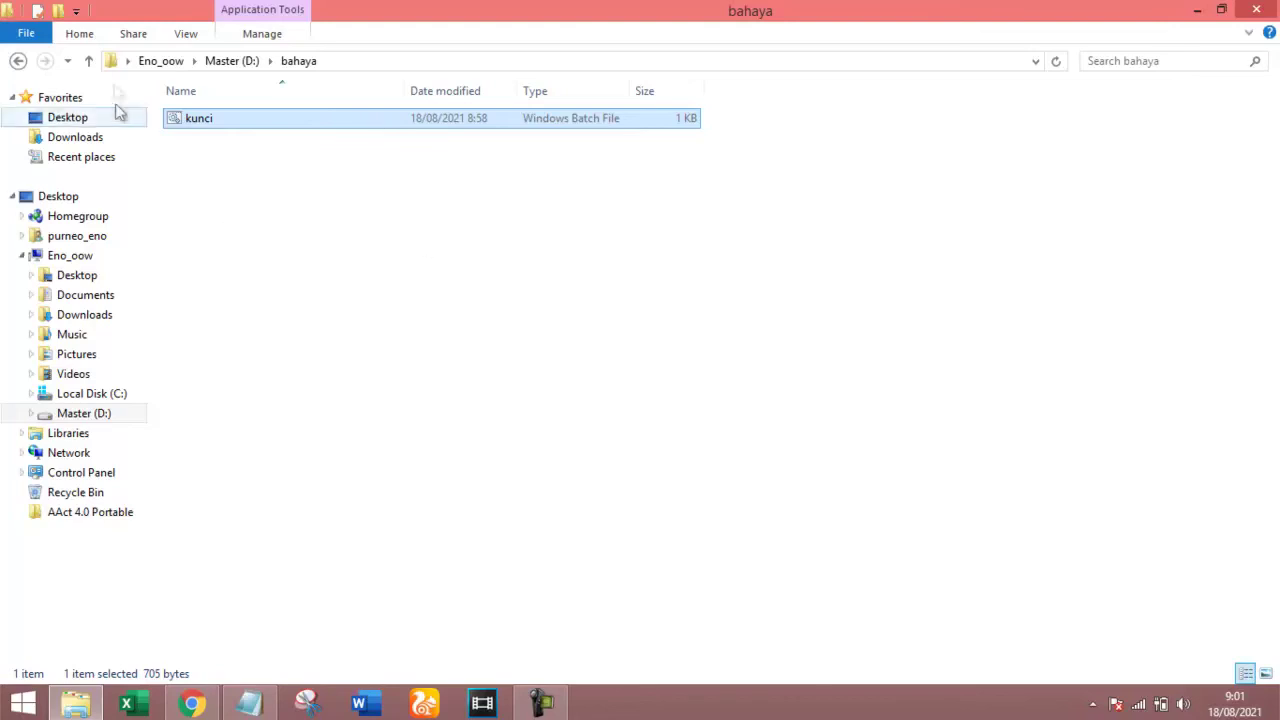
pyautogui.click(90, 61)
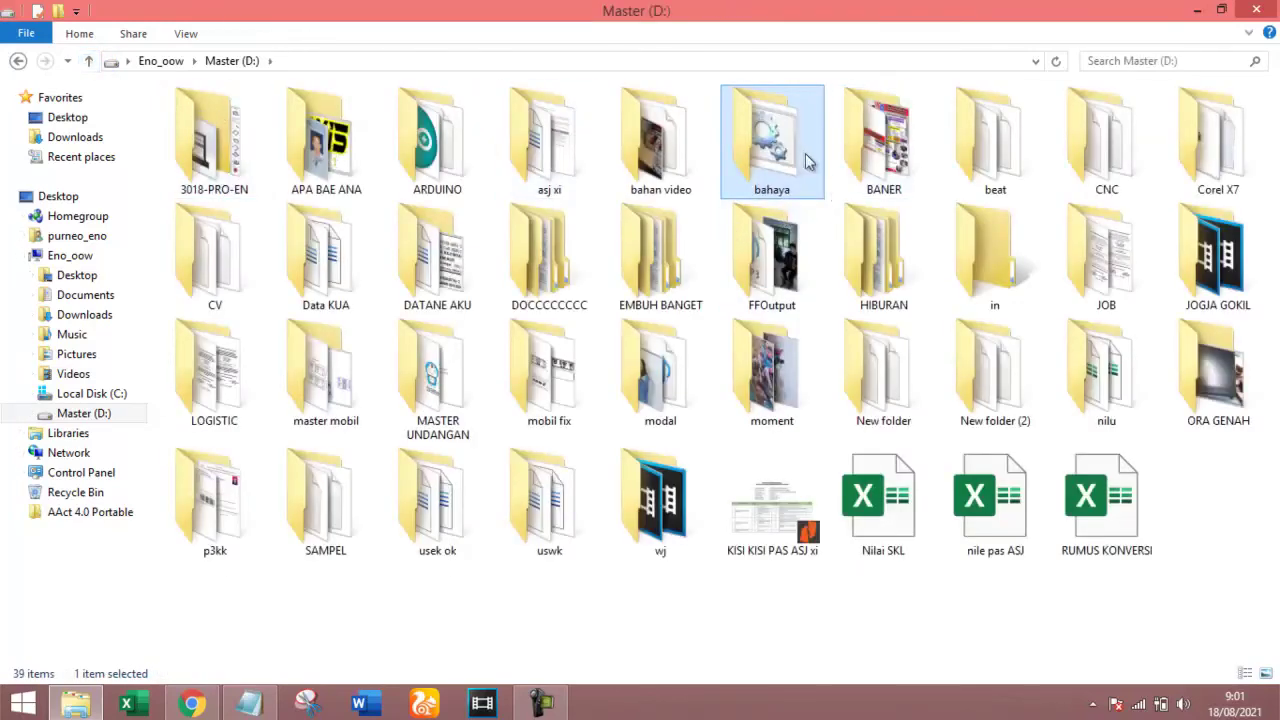
pyautogui.doubleClick(803, 151)
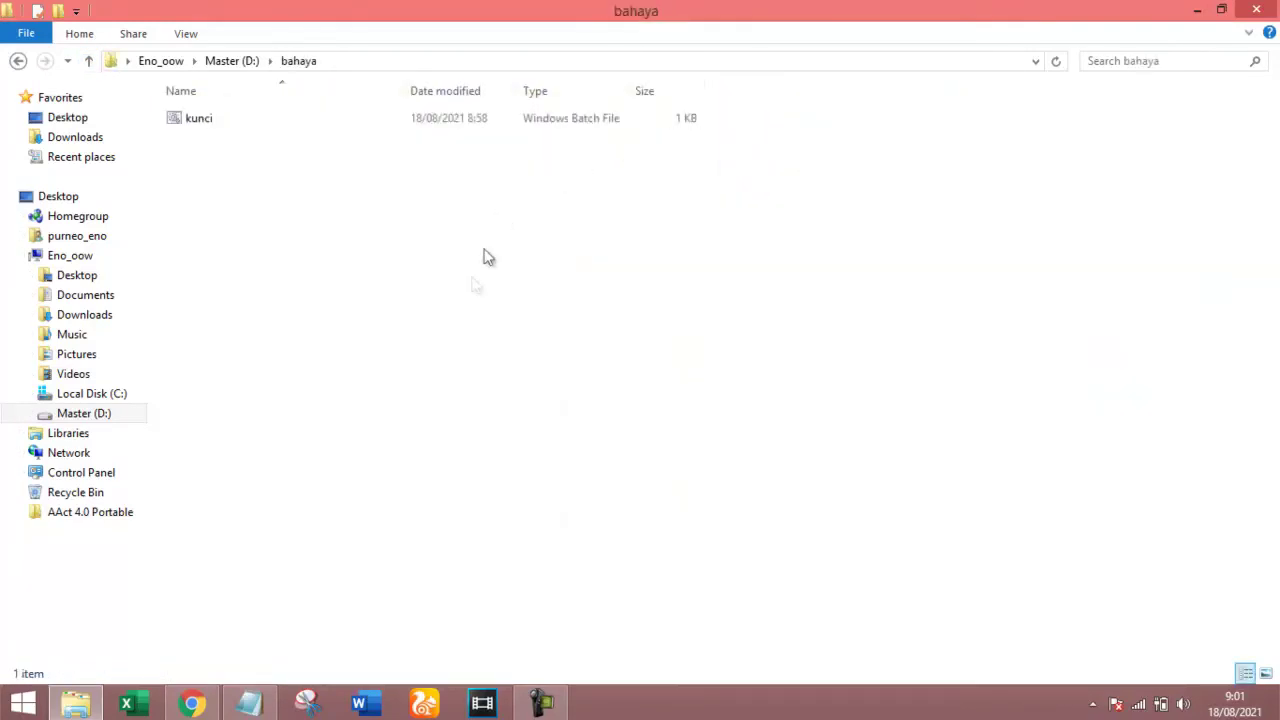
pyautogui.click(205, 126)
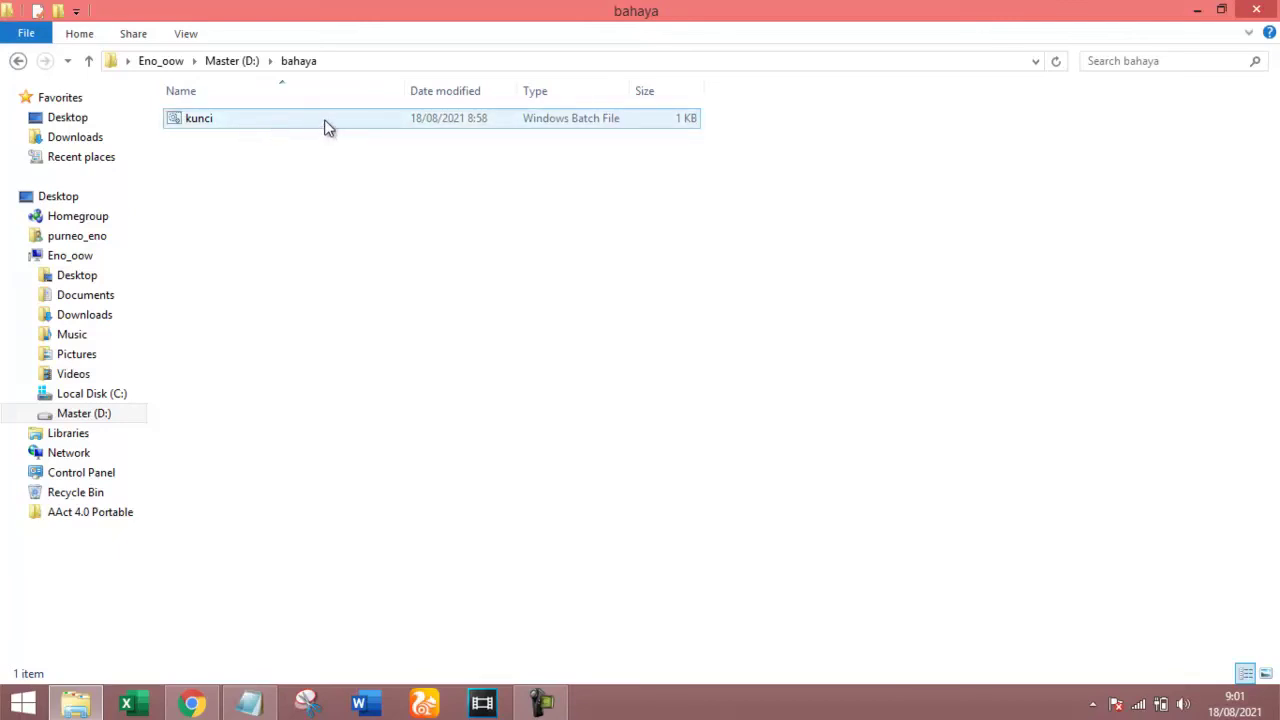
# Run kunci with the unlock password, check C1 is inside Private, and return to bahaya.
pyautogui.doubleClick(228, 118)
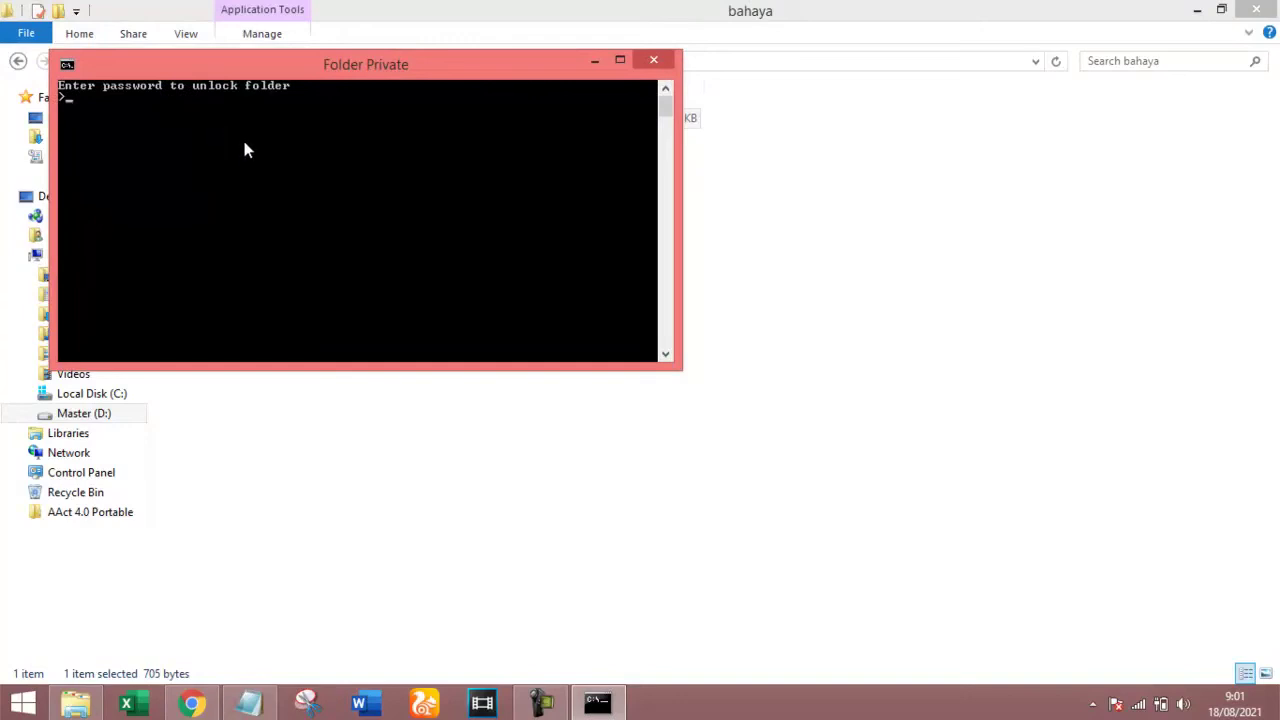
pyautogui.write('123')
pyautogui.press('Return')
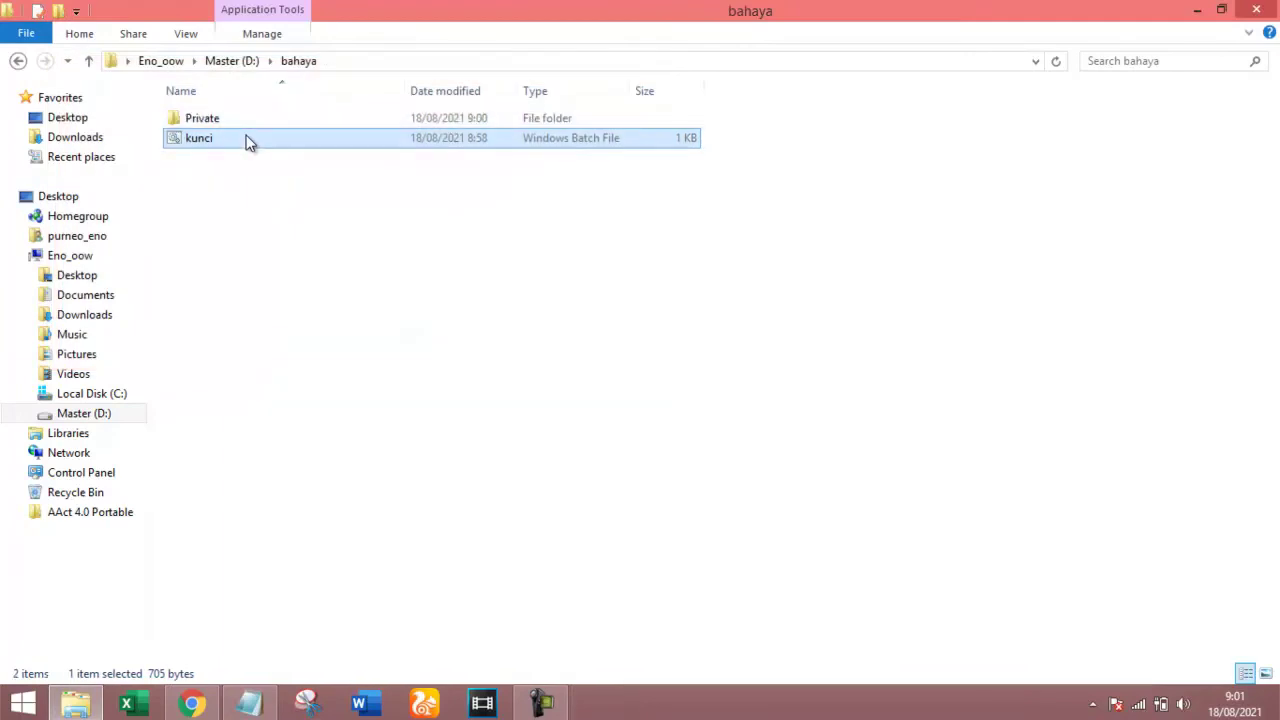
pyautogui.doubleClick(246, 122)
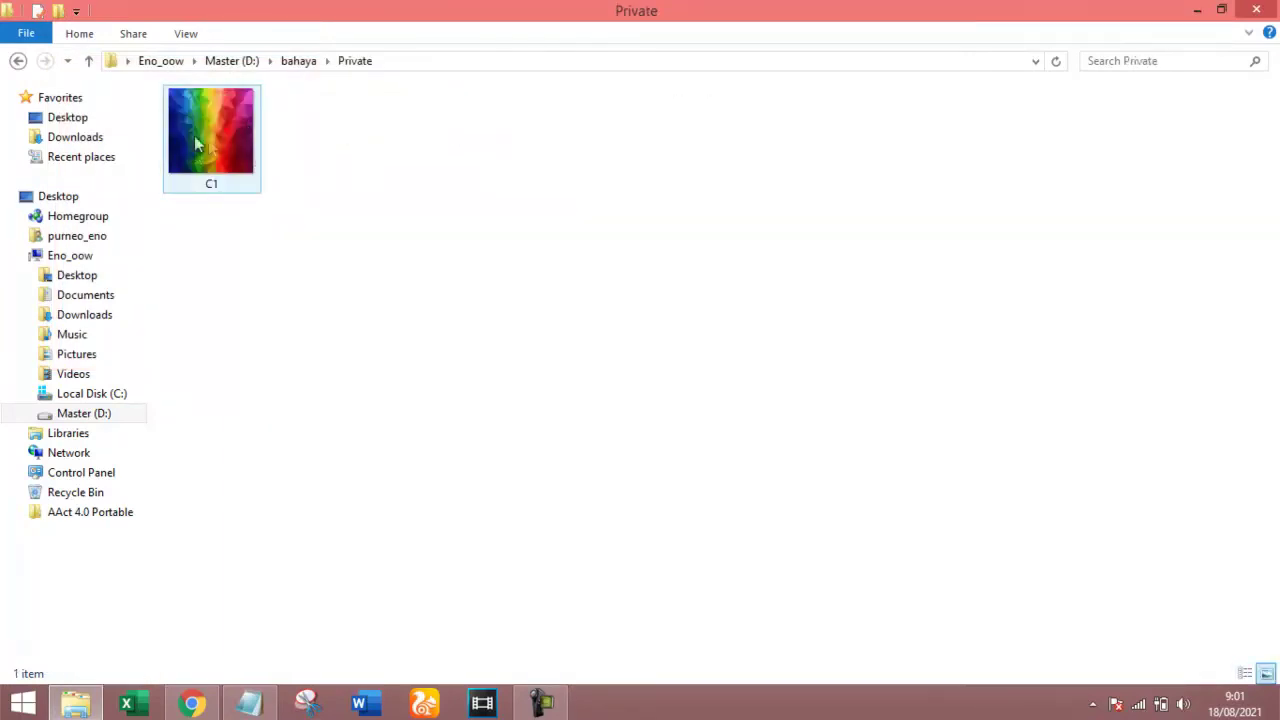
pyautogui.click(90, 60)
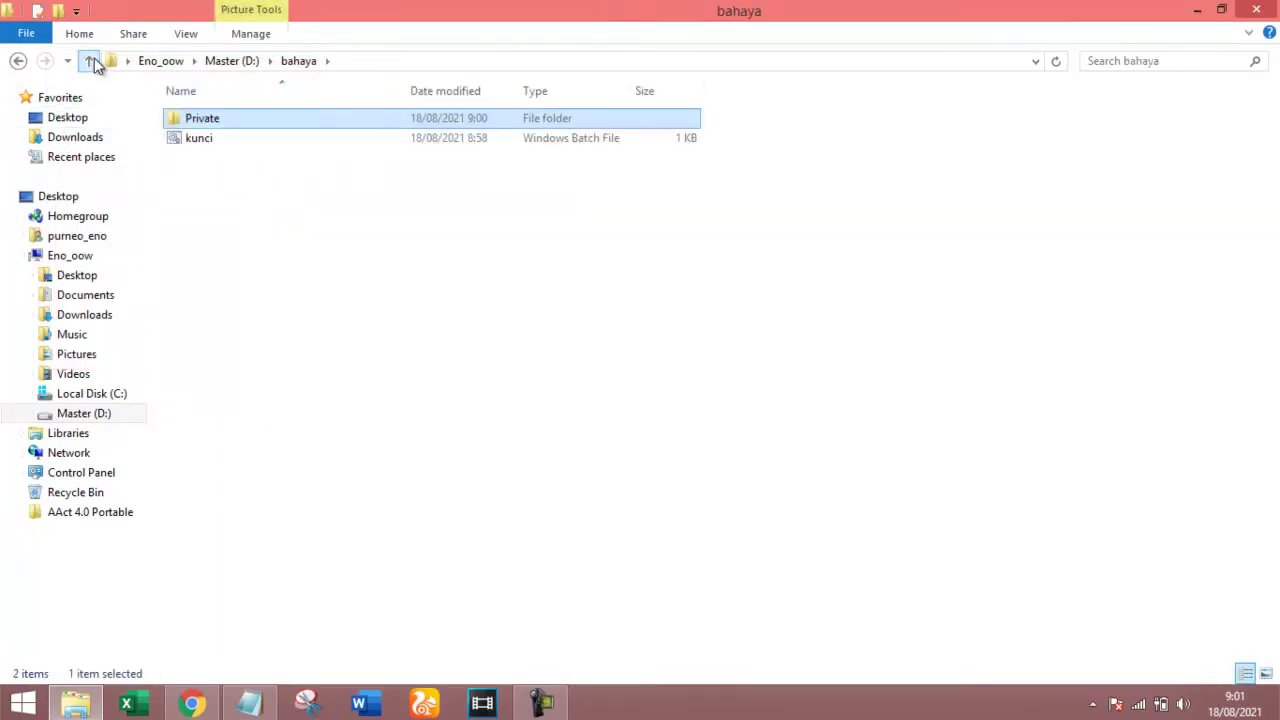